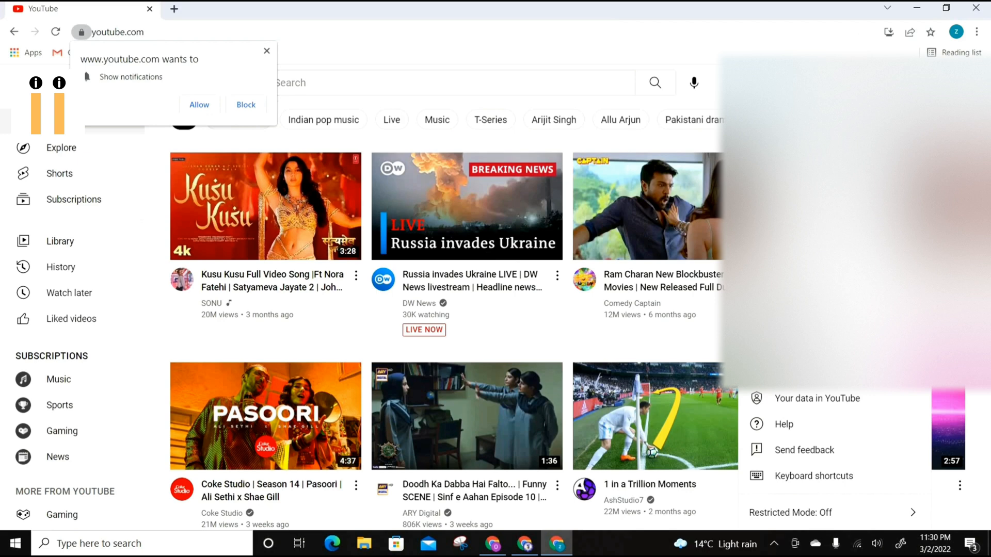
Dismiss the site's notification request and open the form for creating a channel on the signed-in account.
key(Escape)
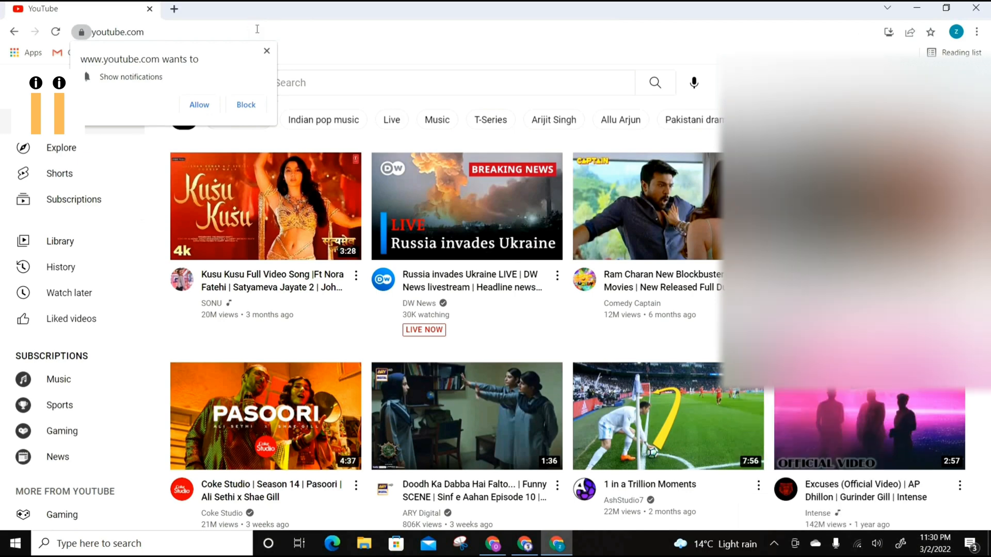
click(267, 51)
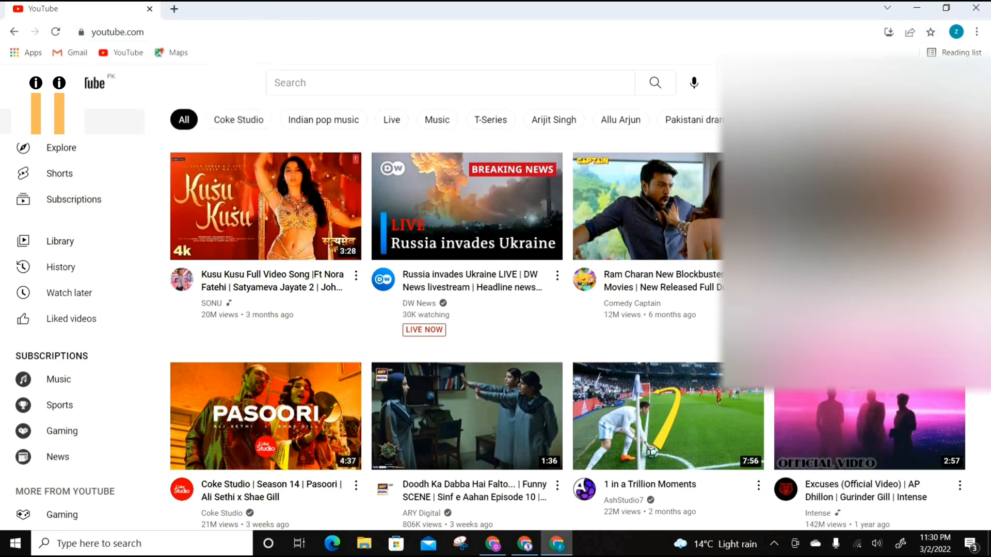
click(949, 82)
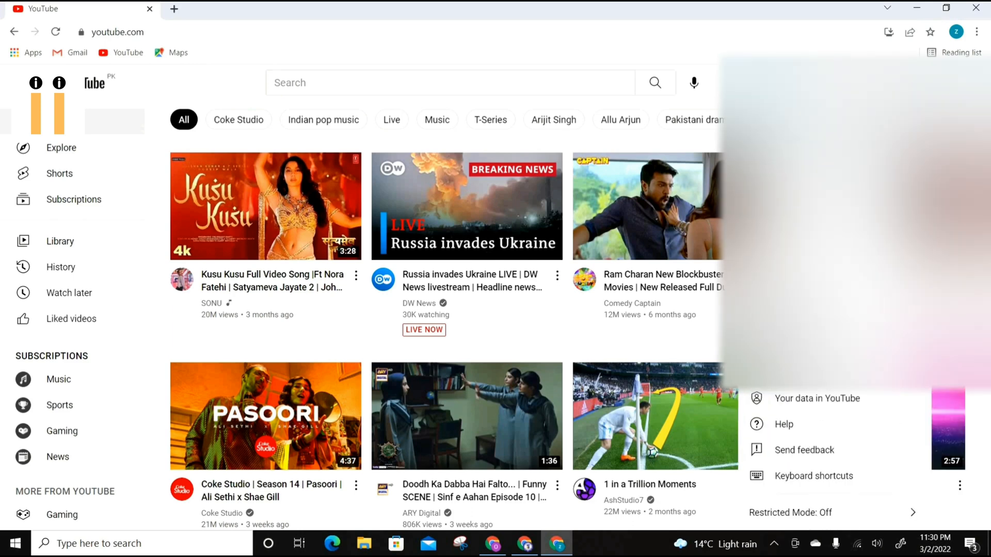
click(805, 181)
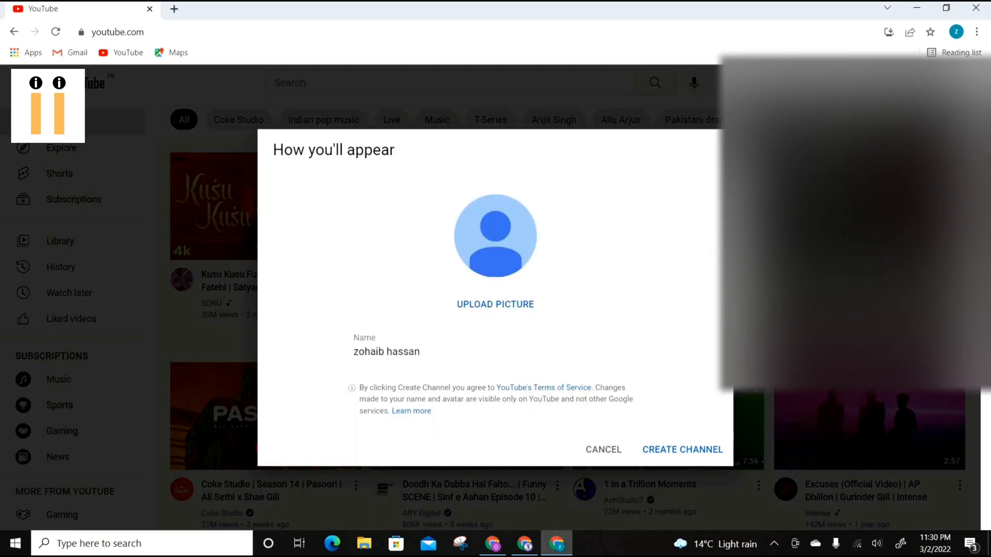
Clear the prefilled name in the channel creation form.
click(437, 352)
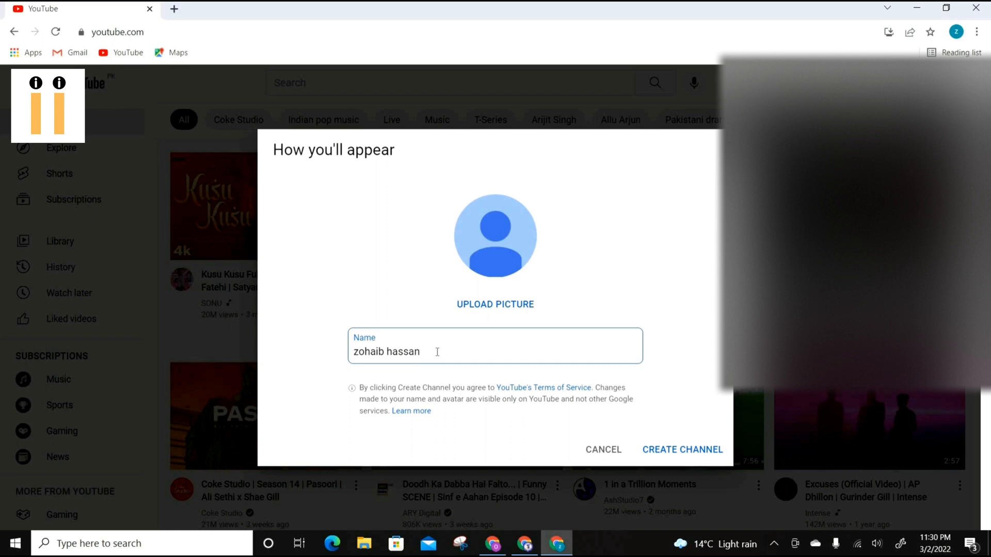
key(BackSpace)
key(BackSpace)
key(BackSpace)
key(BackSpace)
key(BackSpace)
key(BackSpace)
key(BackSpace)
key(BackSpace)
key(BackSpace)
key(BackSpace)
key(BackSpace)
key(BackSpace)
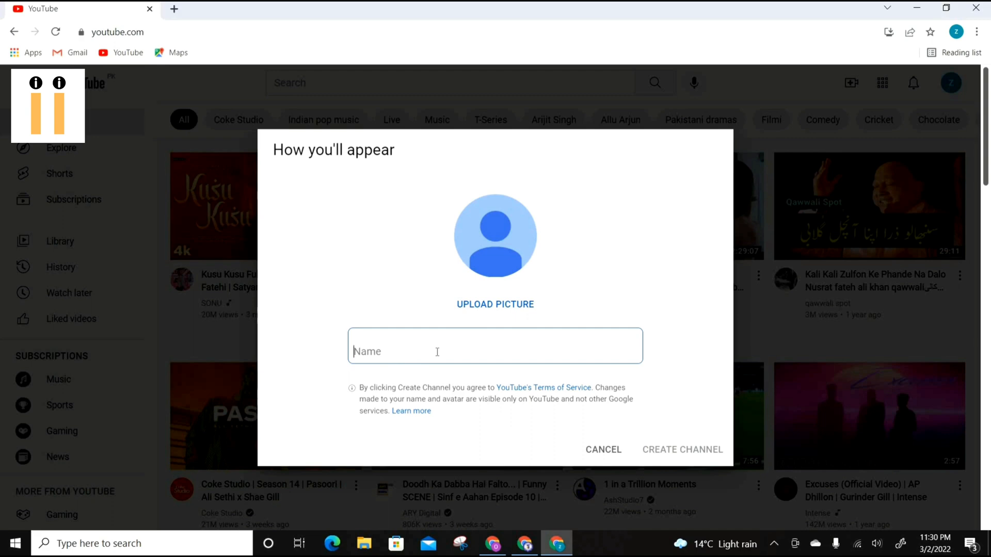
text(Z)
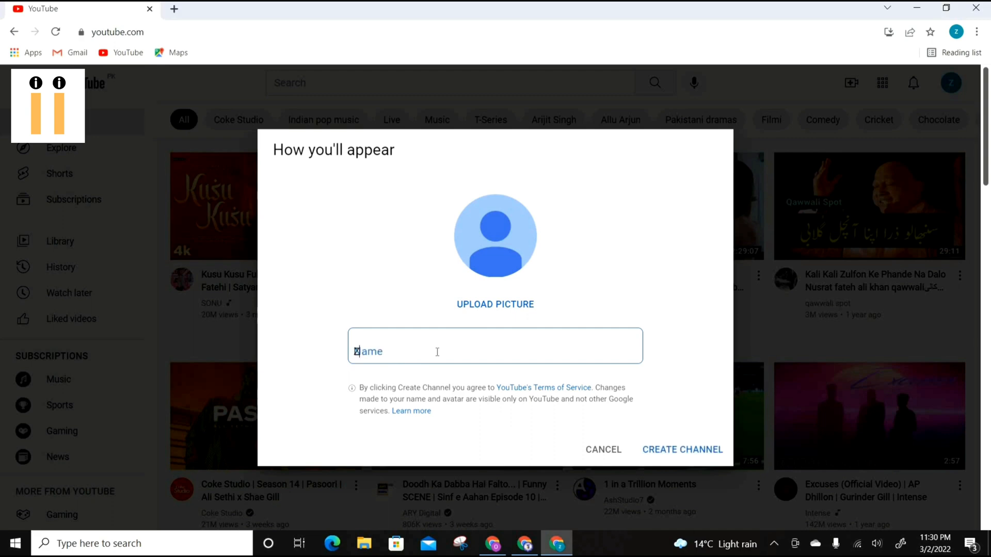
text(ohaib Tech)
key(ctrl+BackSpace)
key(ctrl+BackSpace)
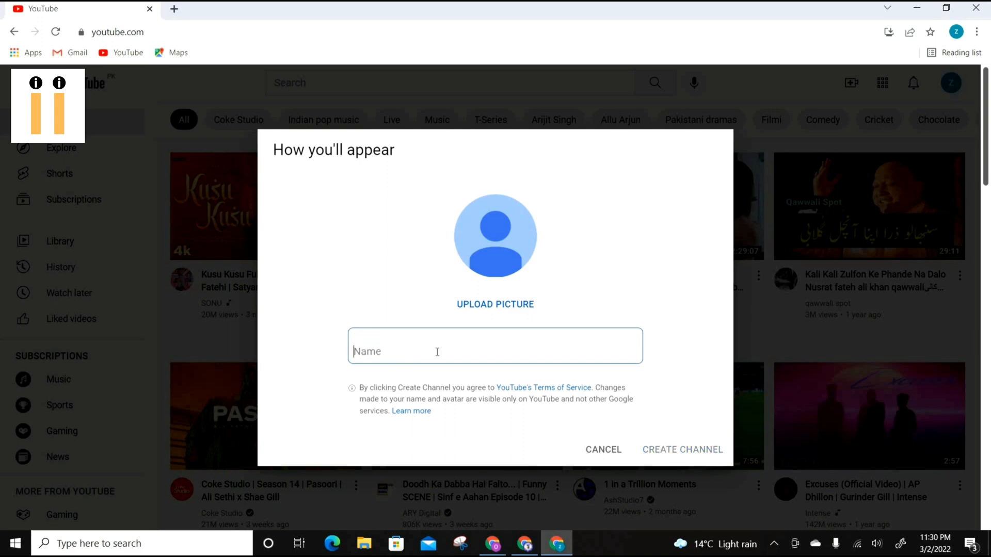
Enter "Online Earning" as the name of the new channel.
text(Onli)
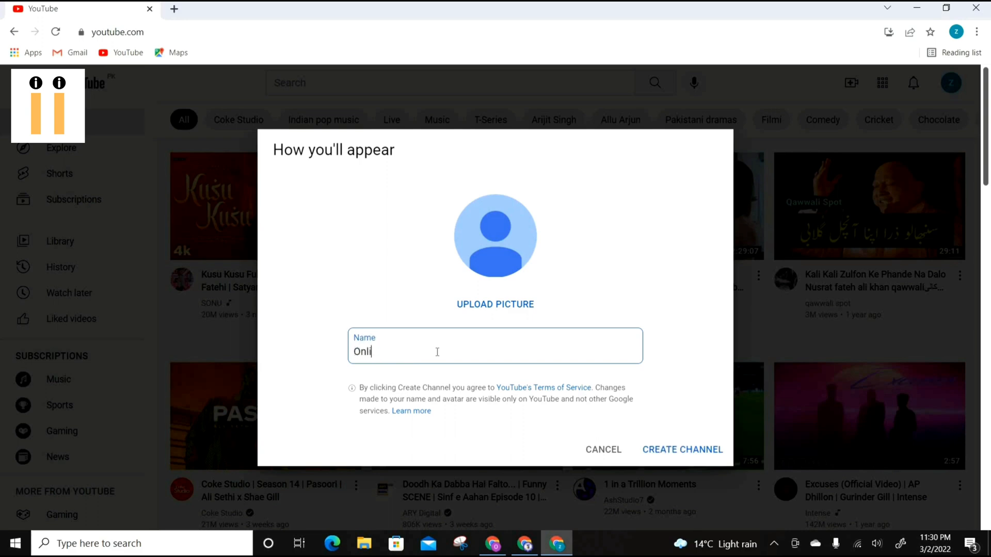
text(ne Earning)
Upload the image "Untitled design (1)" from the Downloads folder as the profile picture and create the channel.
click(493, 306)
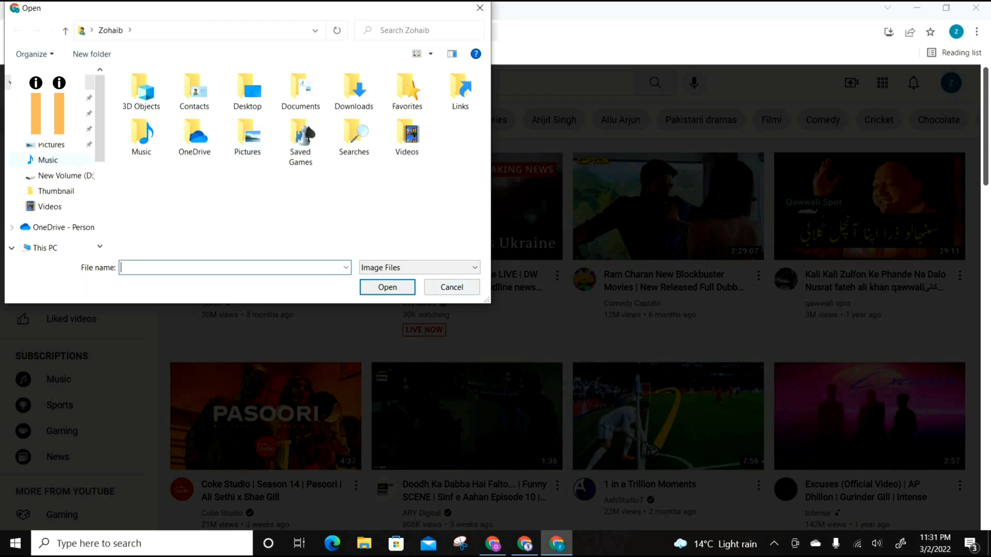
click(57, 114)
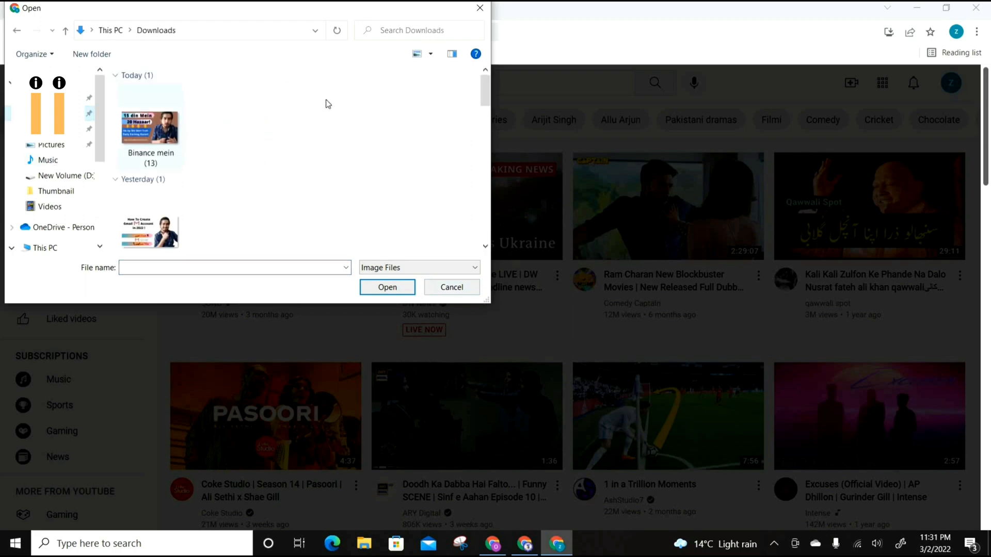
drag(485, 92, 485, 175)
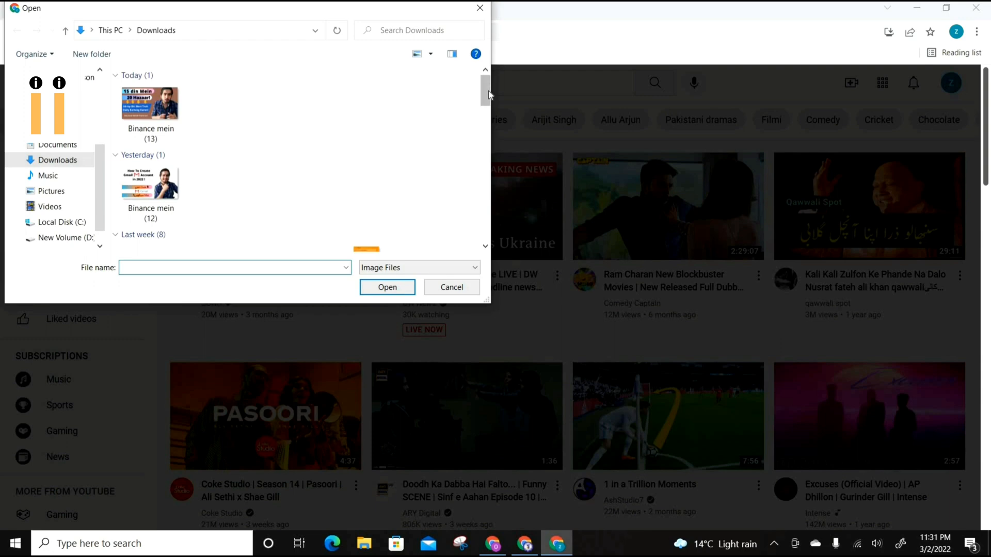
drag(487, 90, 496, 204)
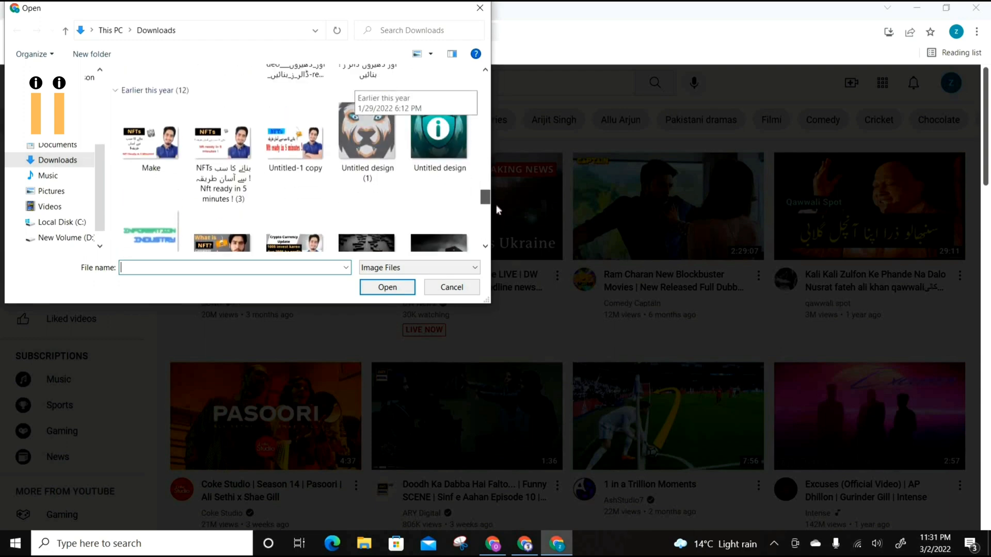
click(391, 157)
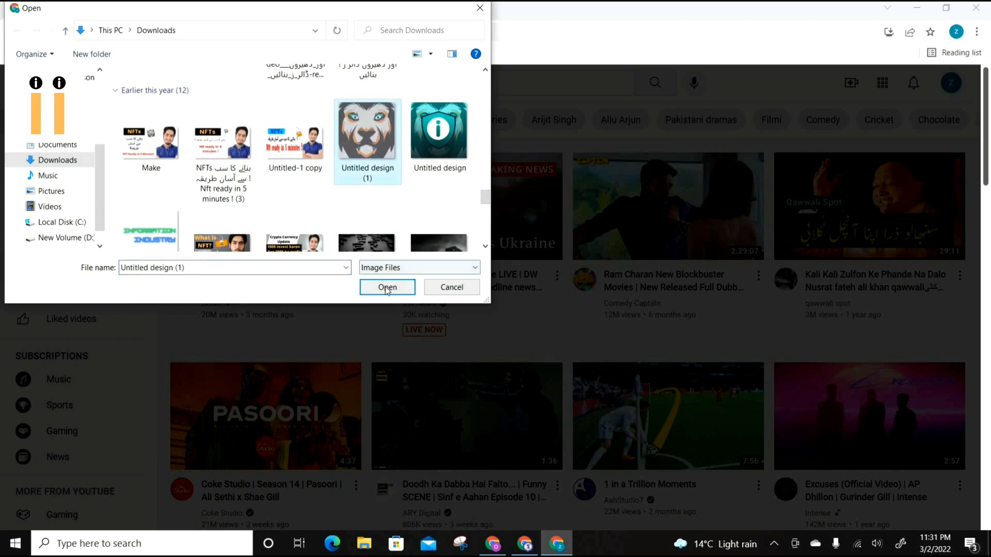
click(386, 286)
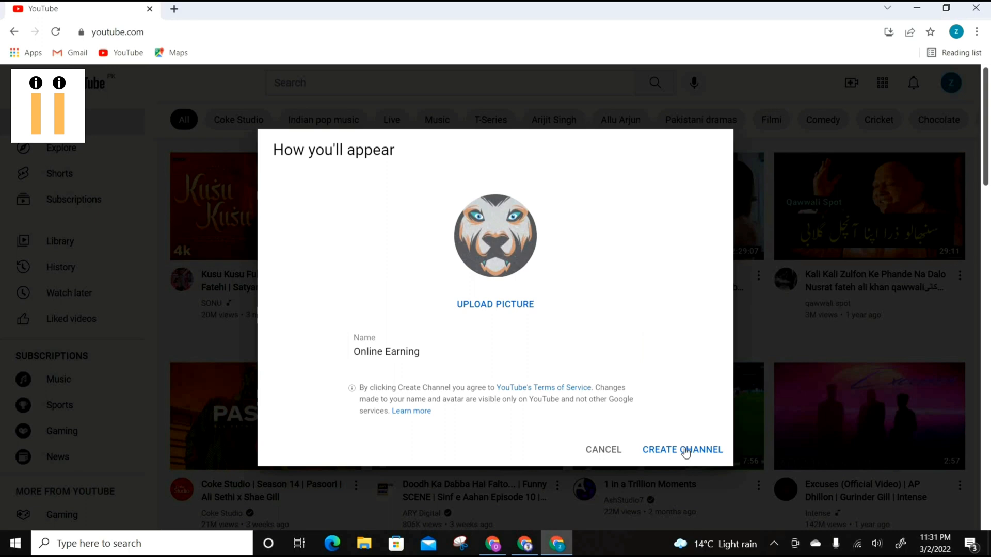
click(686, 452)
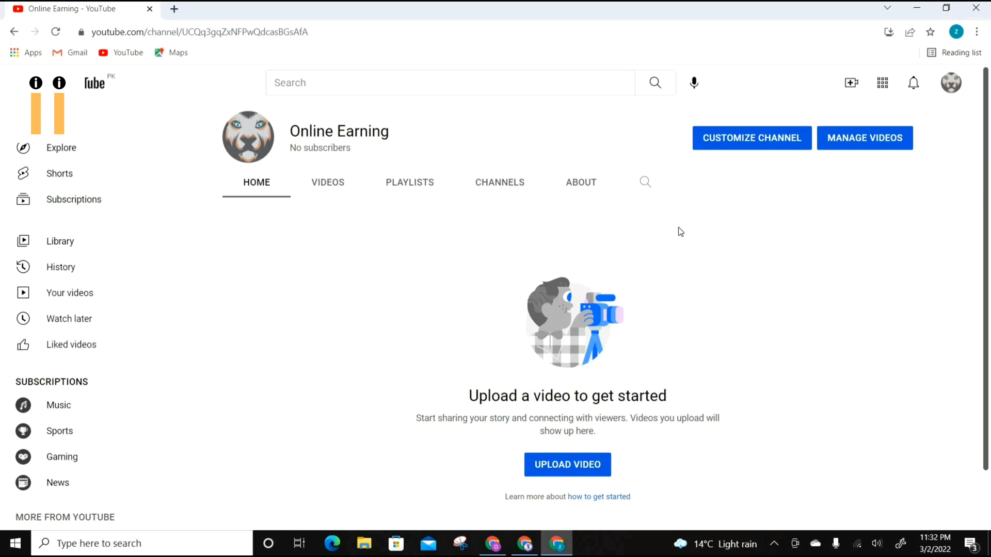
Open the new channel in YouTube Studio and dismiss the welcome and dark theme notices.
click(749, 139)
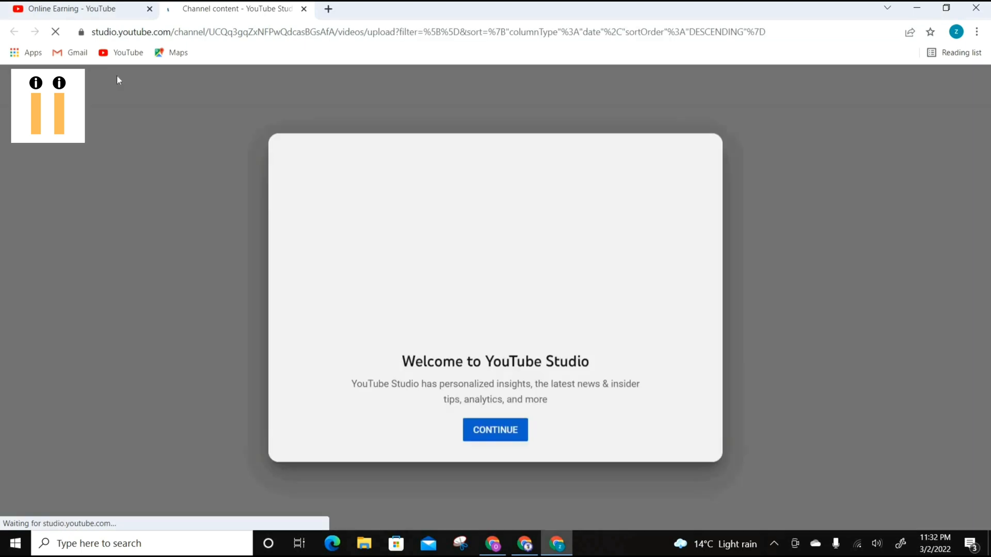
click(492, 437)
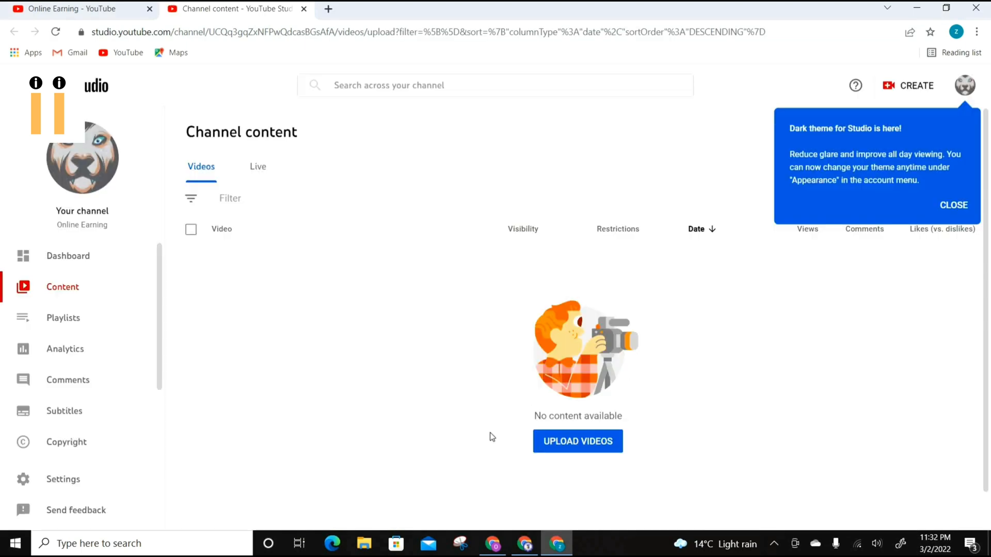
click(953, 205)
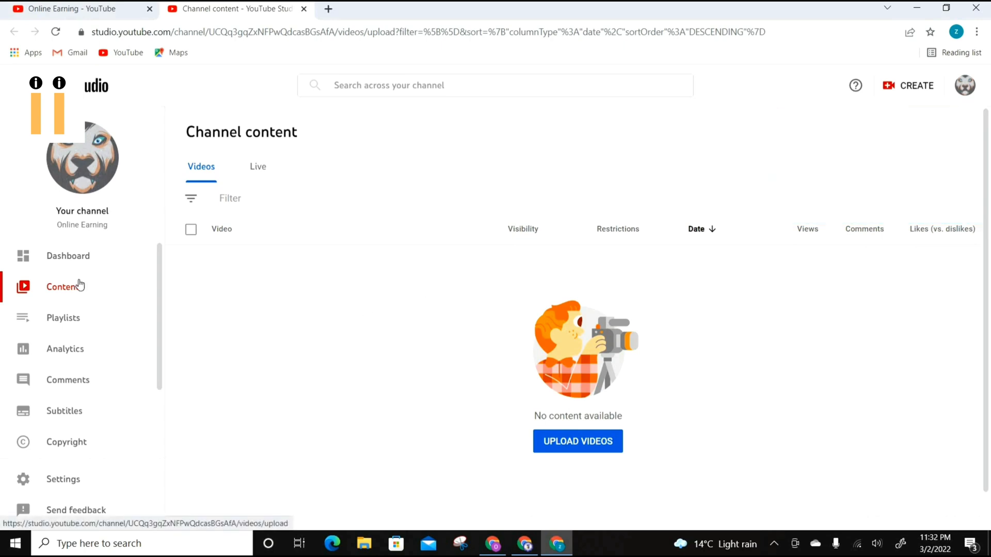
Look through the channel's dashboard, content and playlists pages and the remaining Studio sections.
click(92, 262)
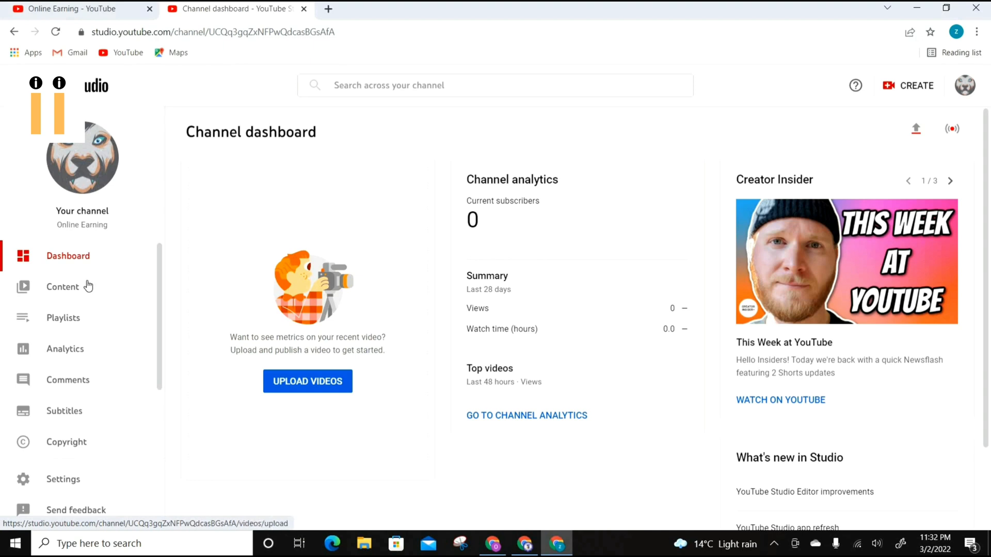
click(88, 287)
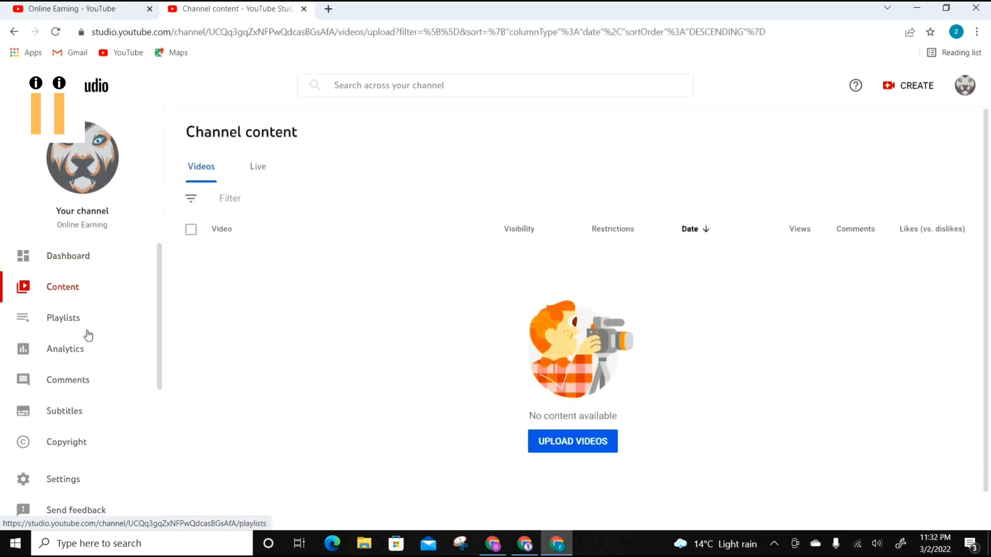
click(88, 319)
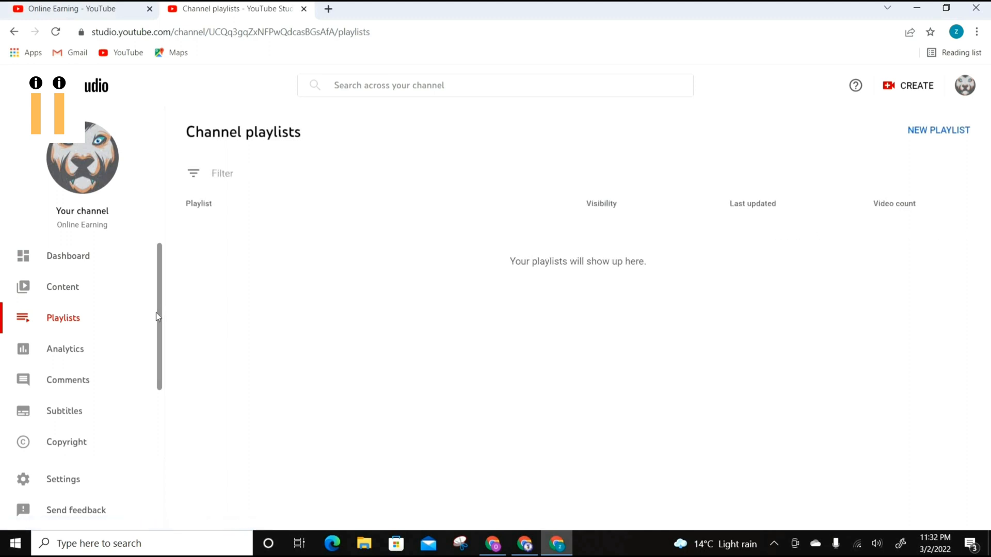
scroll(157, 361, down, 2)
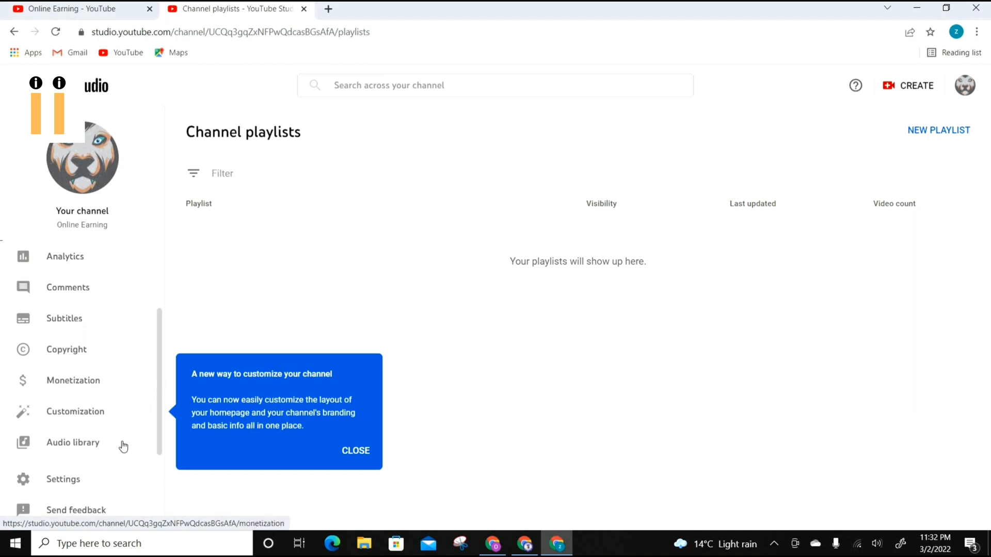
Open the Studio settings and choose USD — US Dollar as the default currency.
click(78, 480)
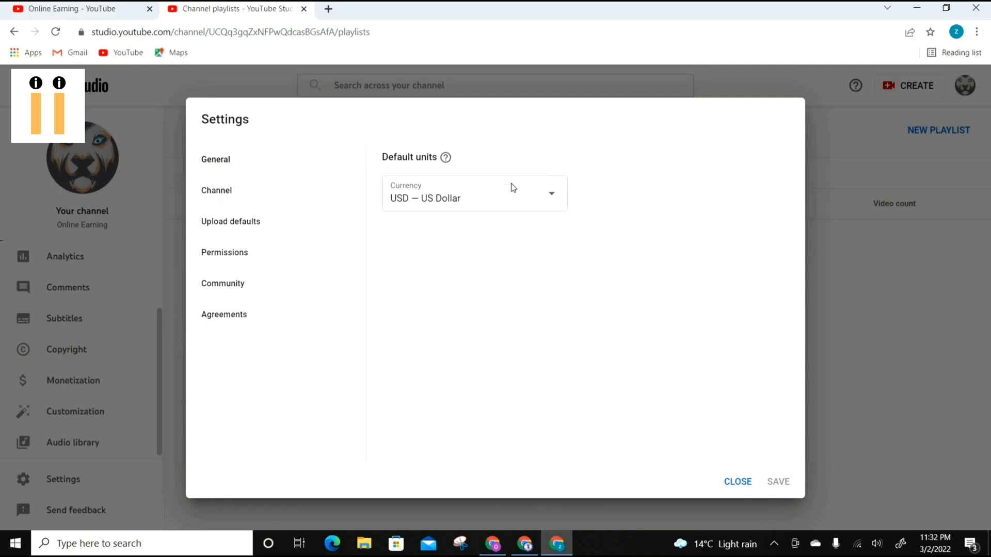
click(550, 195)
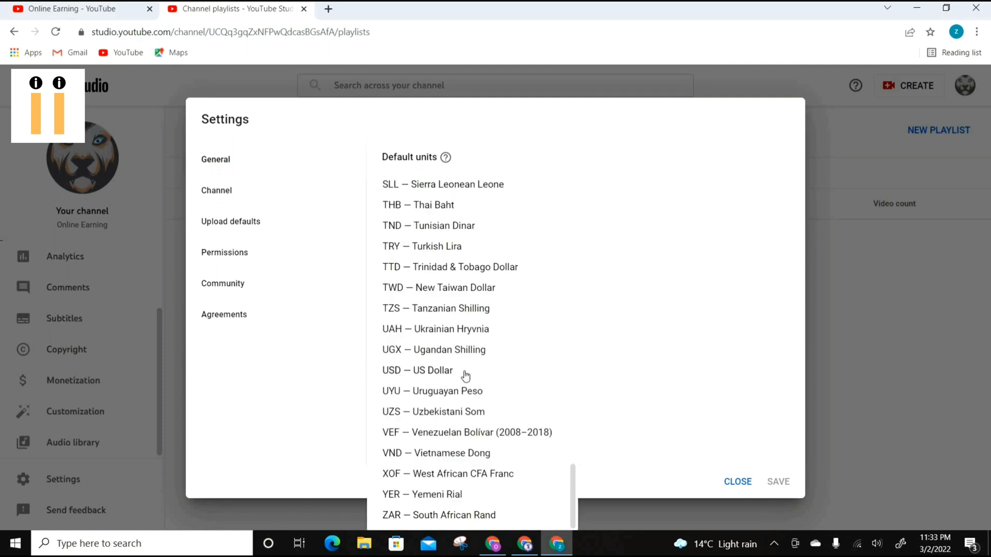
click(466, 373)
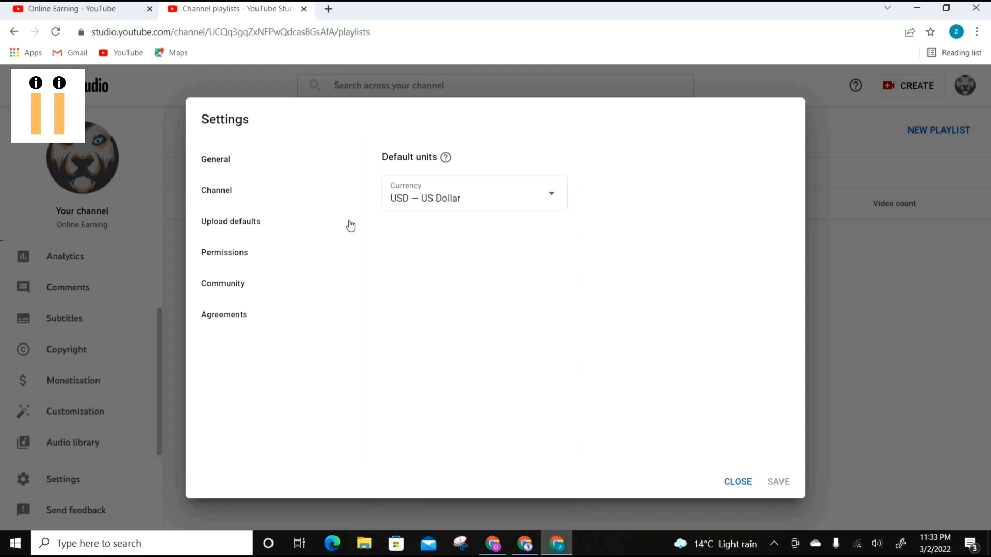
Set the country of residence to Pakistan in the channel's basic info settings.
click(292, 199)
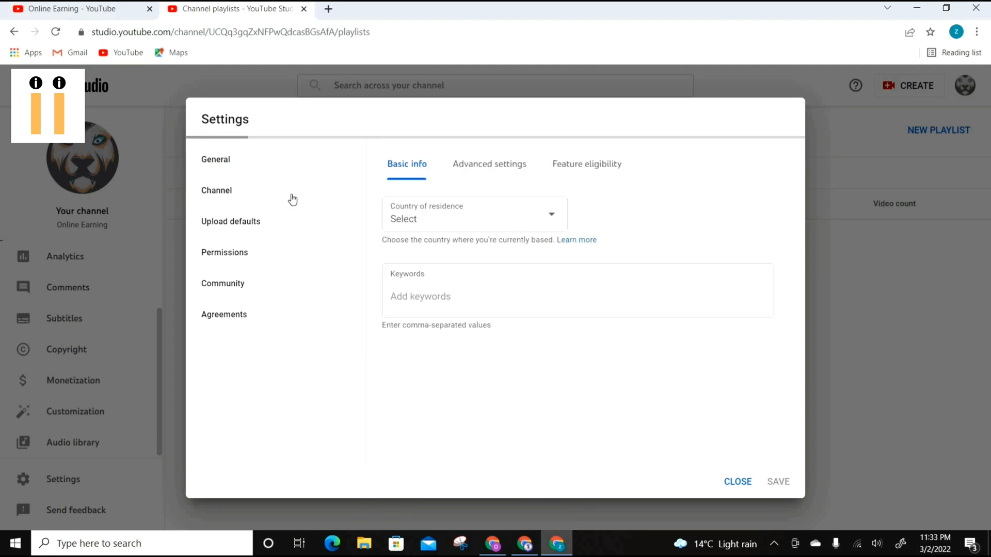
click(552, 220)
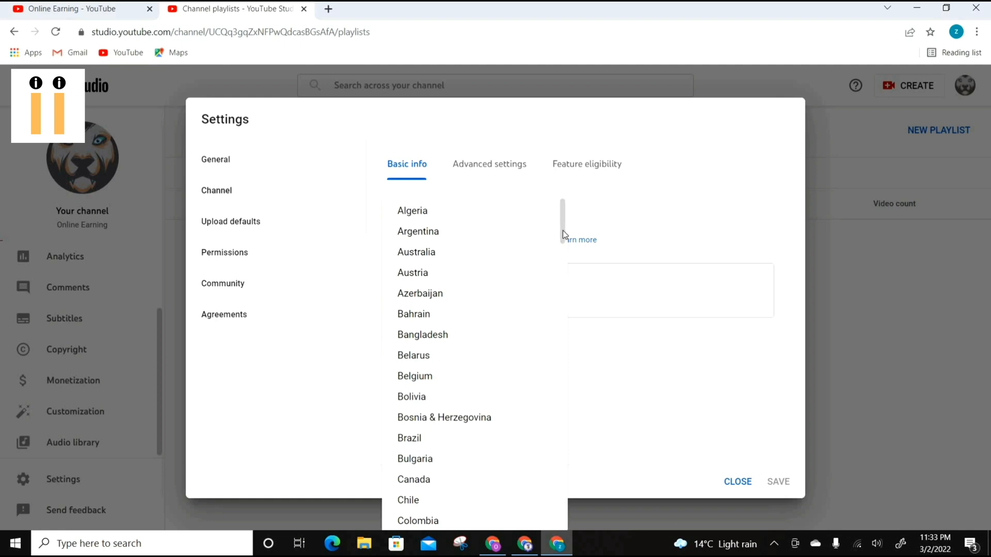
drag(564, 232, 553, 435)
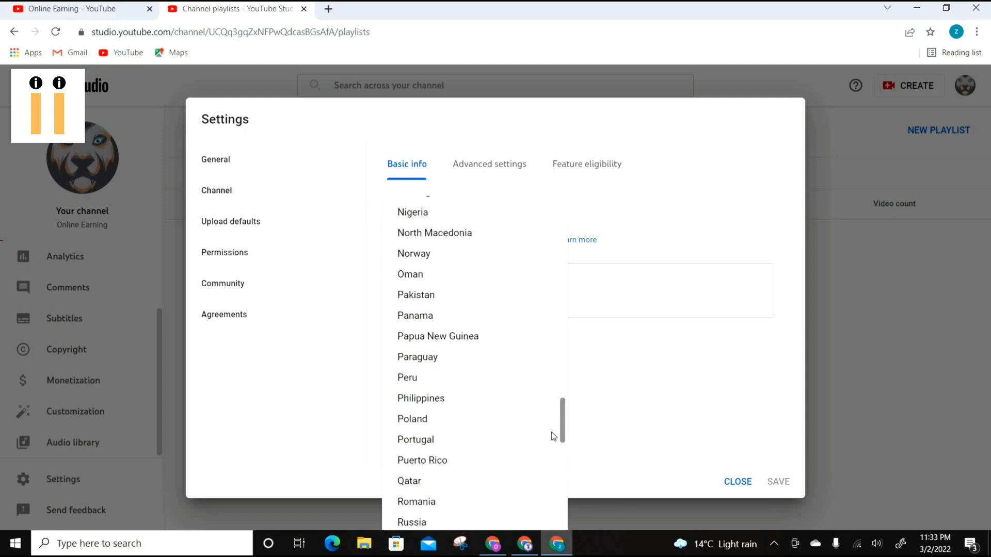
click(446, 295)
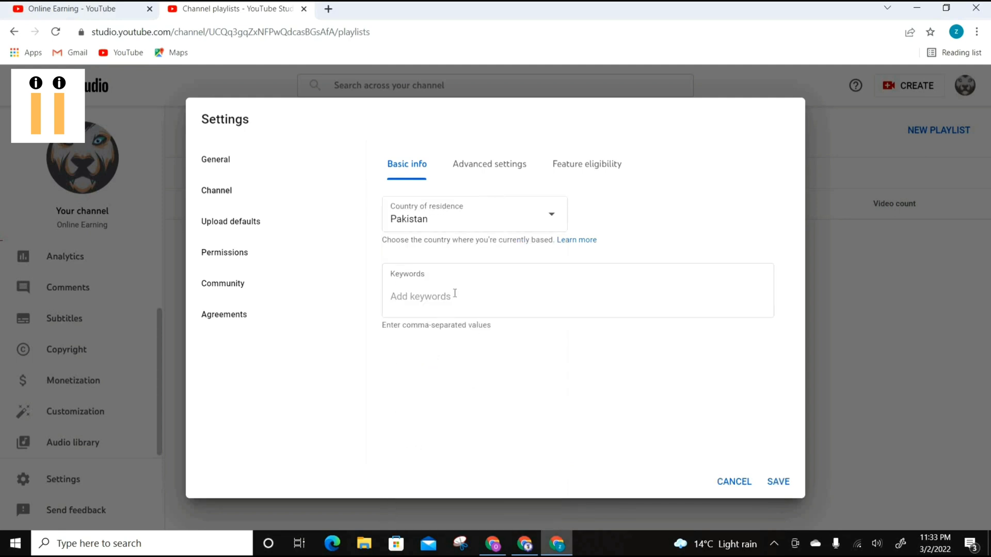
Add the channel keywords "make money", "online earning" and "how to earn money online".
click(455, 293)
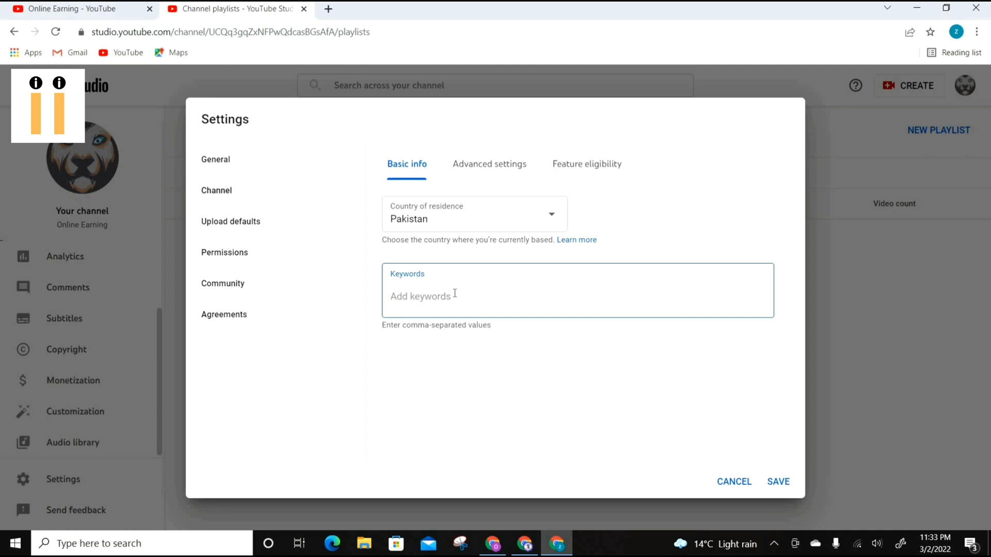
text(make money)
key(Return)
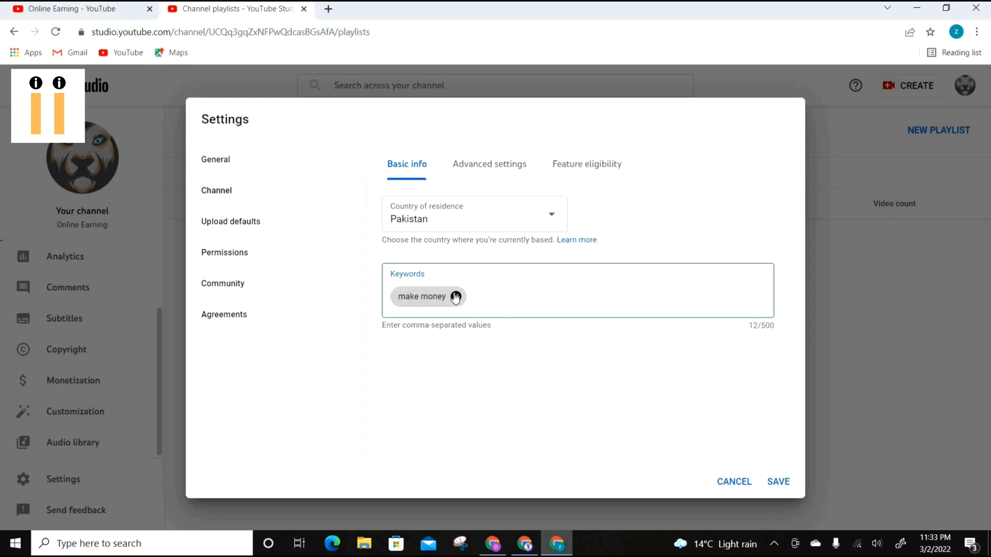
text(o)
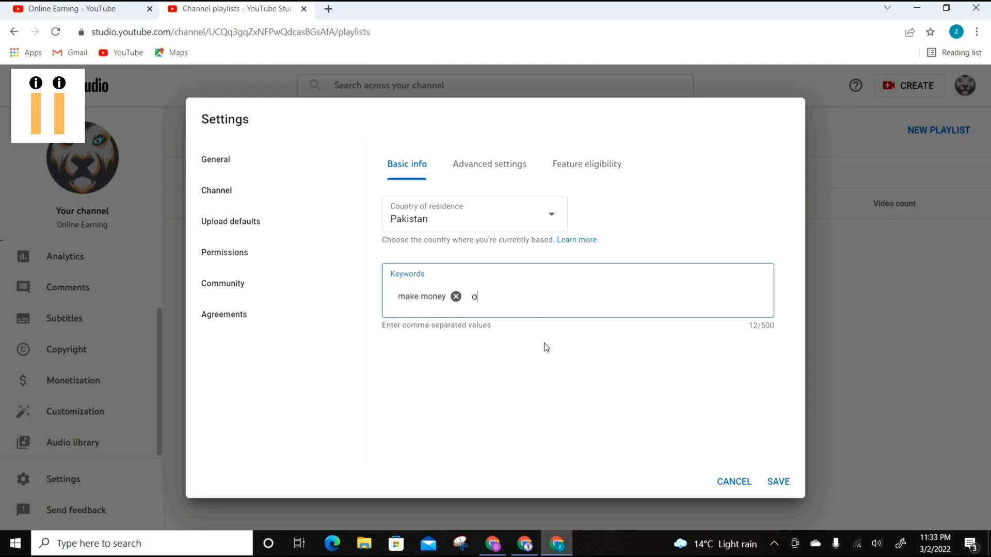
text(nline earning,how)
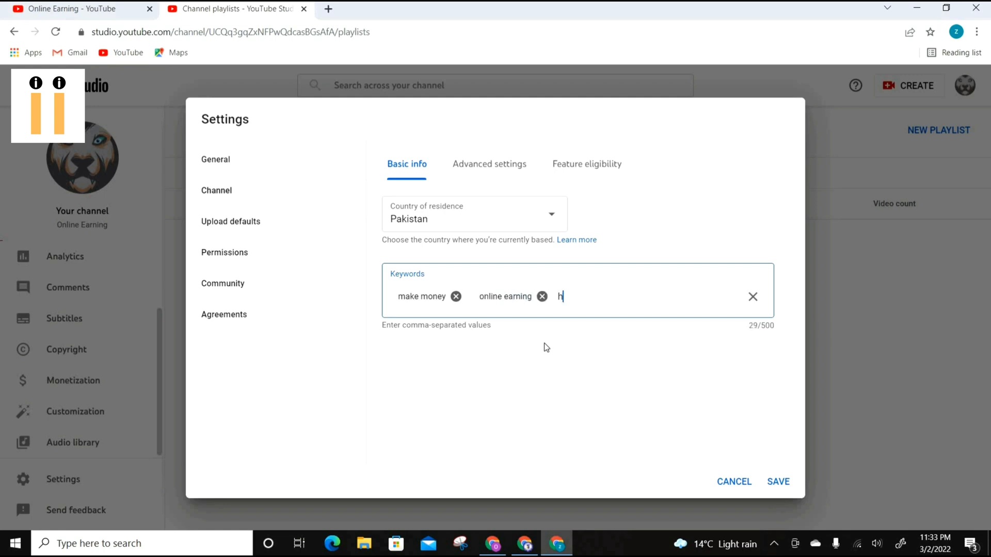
text( to earn money online)
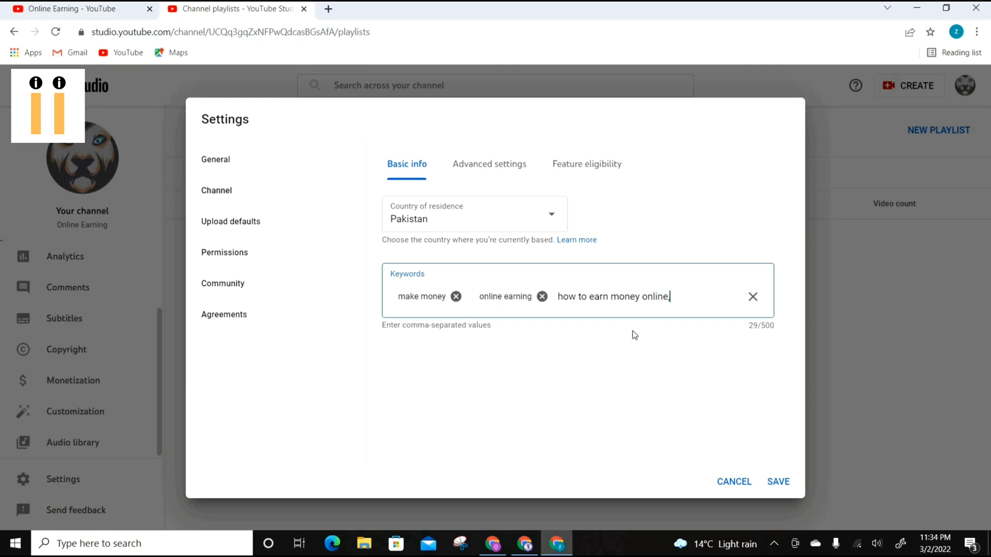
text(,)
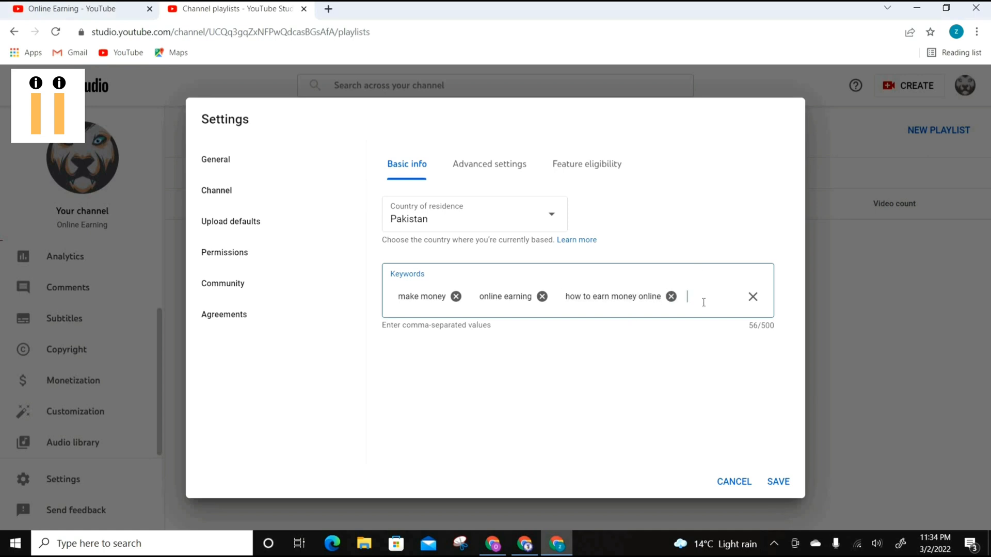
Review the channel's advanced settings, from audience and Google Ads linking down to captions, subscriber count and advertisements.
click(494, 170)
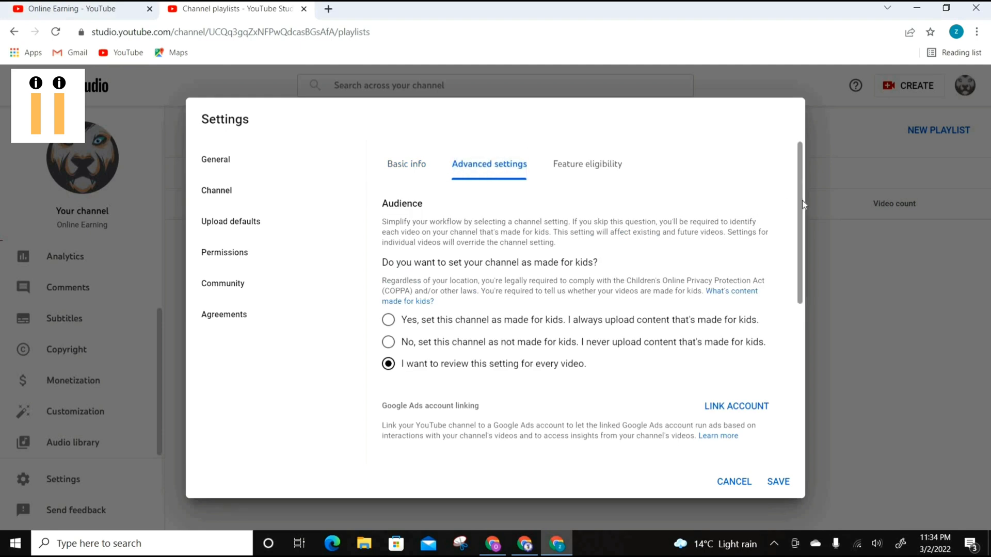
scroll(801, 201, down, 2)
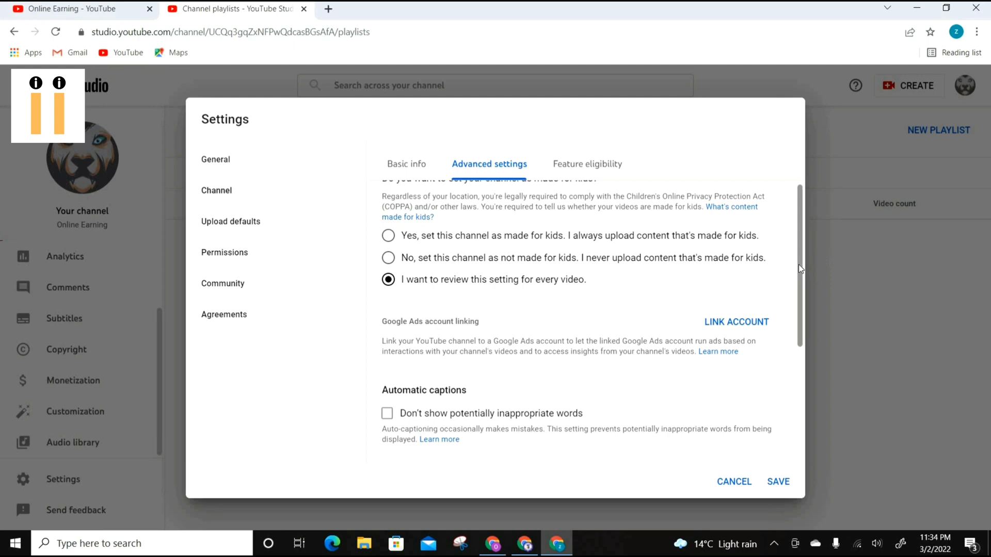
scroll(618, 268, down, 1)
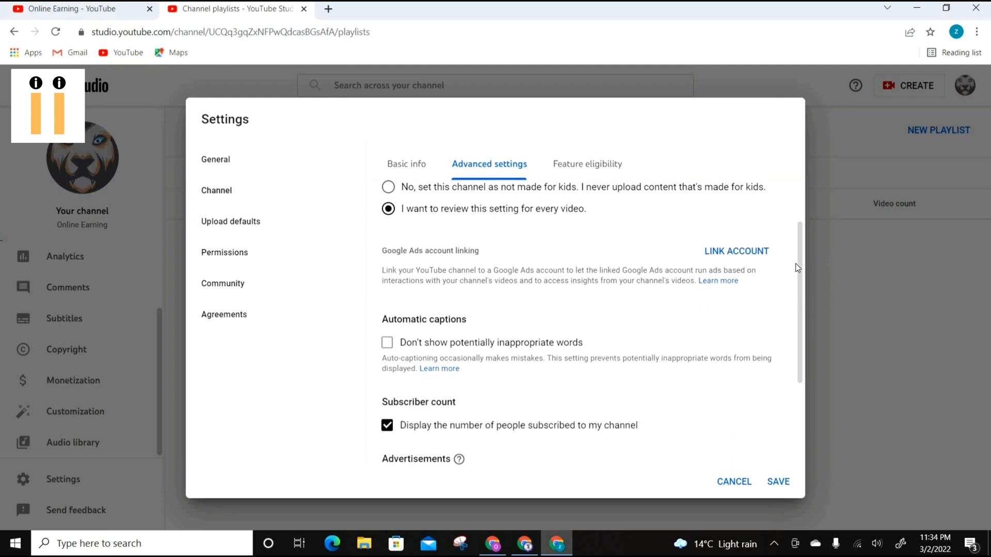
scroll(801, 266, down, 1)
scroll(802, 303, down, 1)
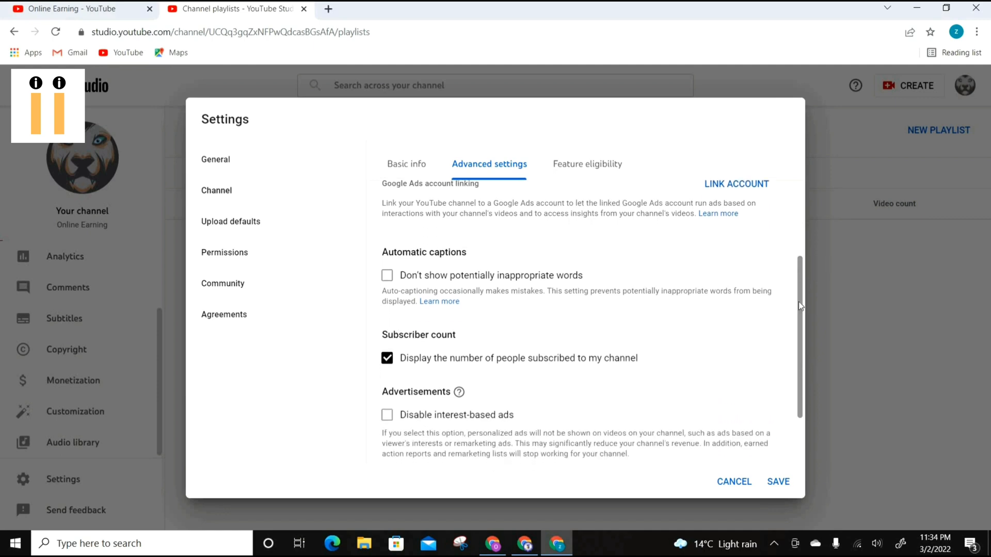
drag(797, 301, 806, 351)
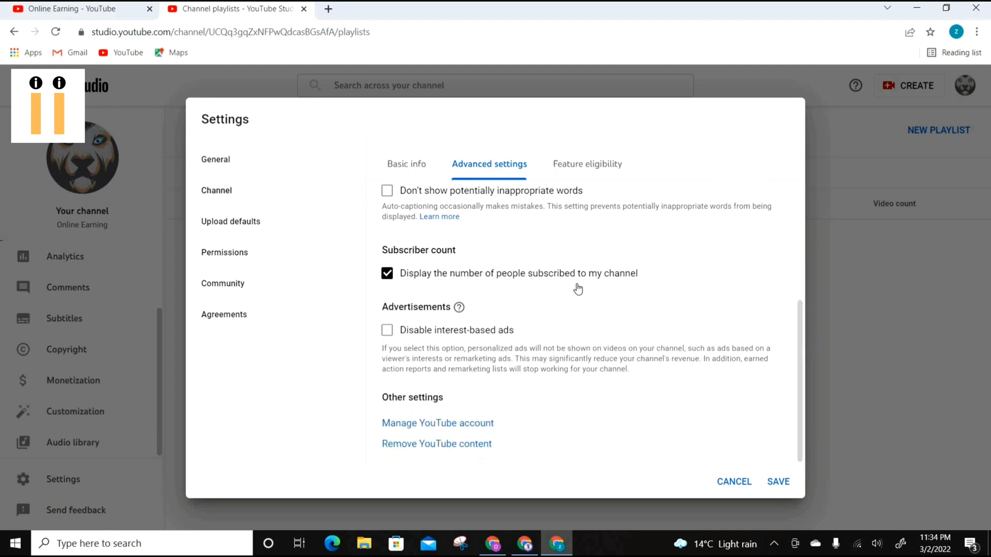
click(388, 277)
click(389, 278)
Examine the channel's feature eligibility, expanding the intermediate and advanced features and their requirements.
click(589, 165)
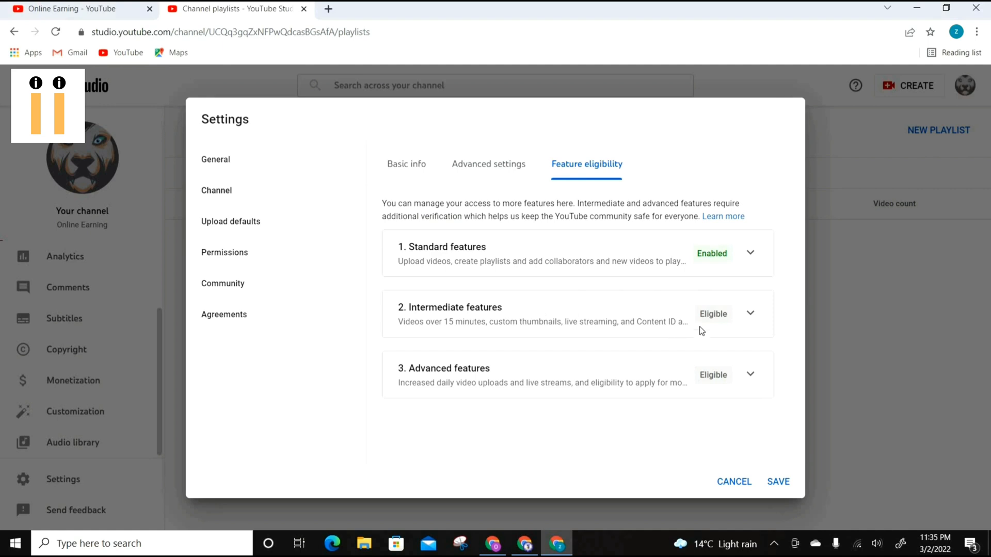
click(754, 319)
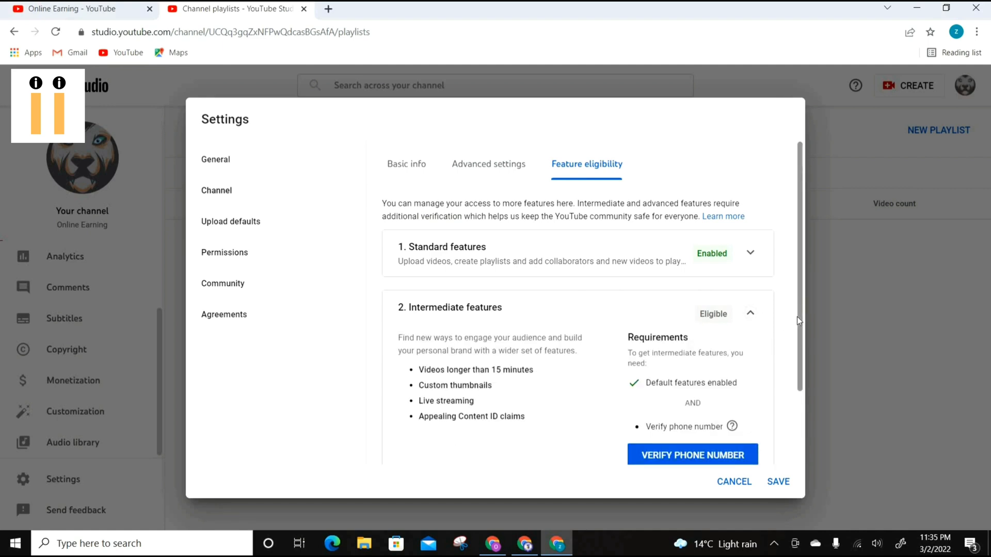
drag(797, 316, 818, 389)
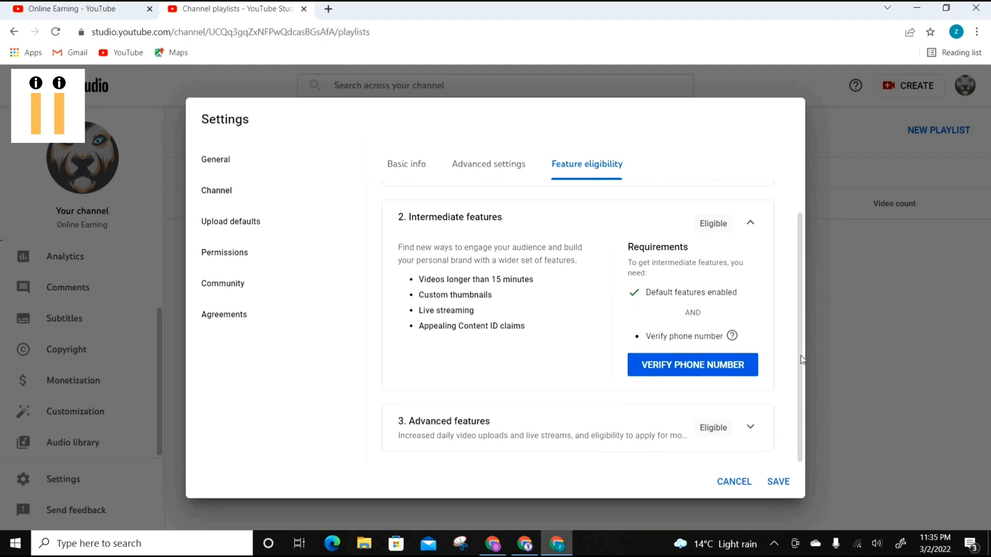
click(750, 426)
In the upload defaults, enter the title "Watch complete video and also Subscribe this channel".
click(273, 228)
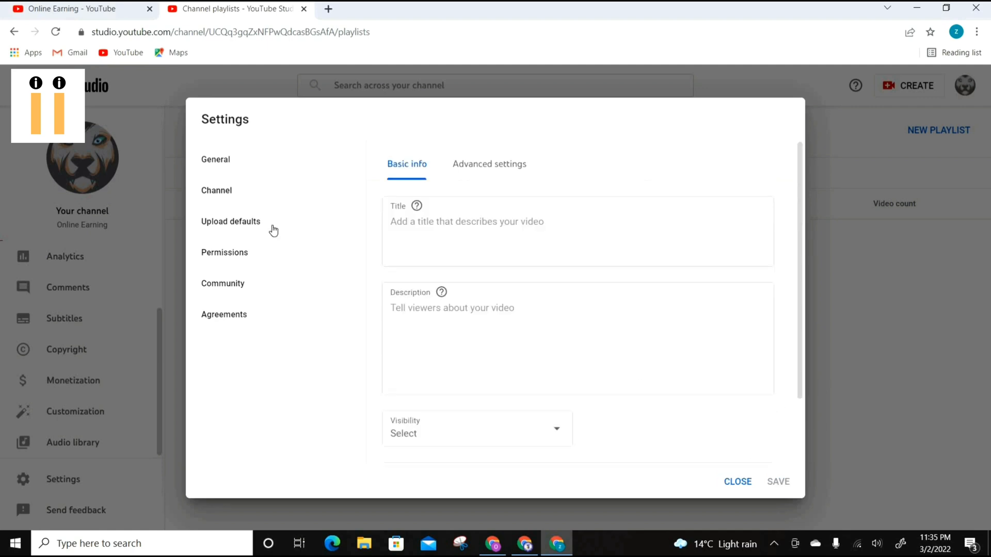
click(488, 226)
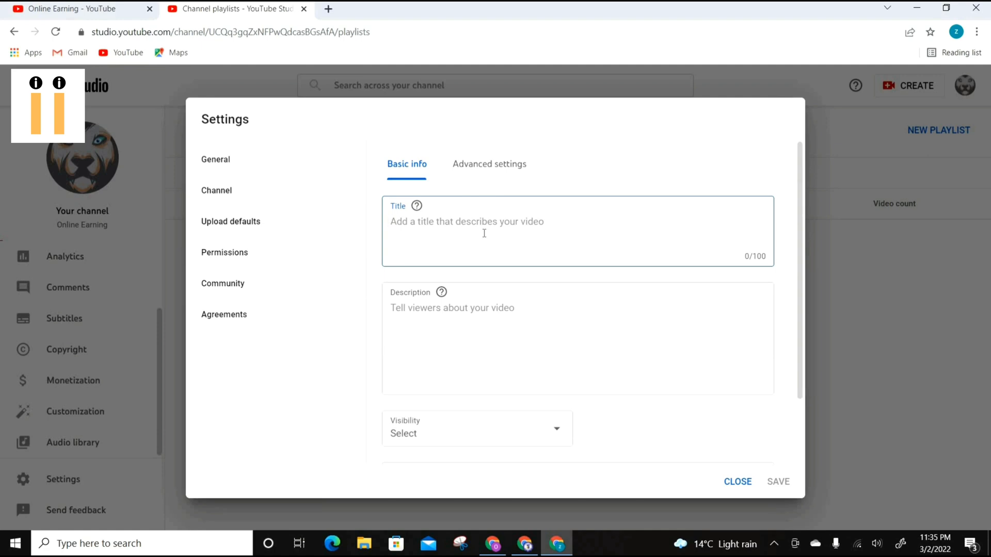
text(W)
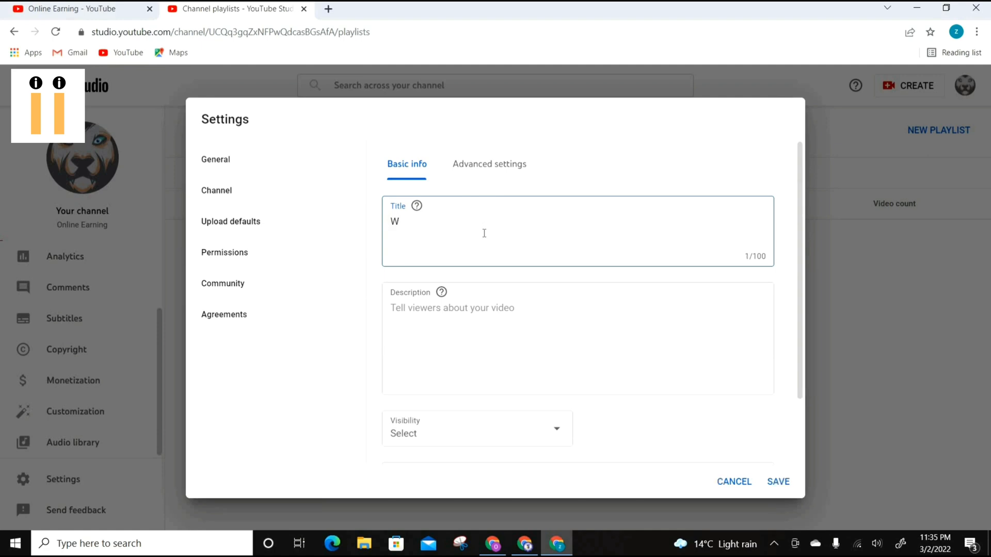
text(act)
key(BackSpace)
key(BackSpace)
text(tch complete video)
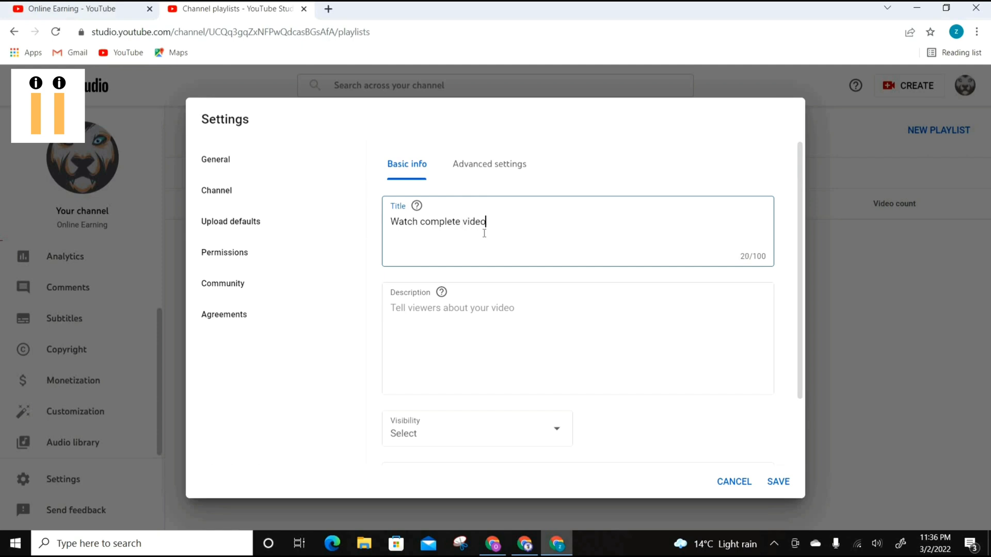
text( and also Subscribe thi)
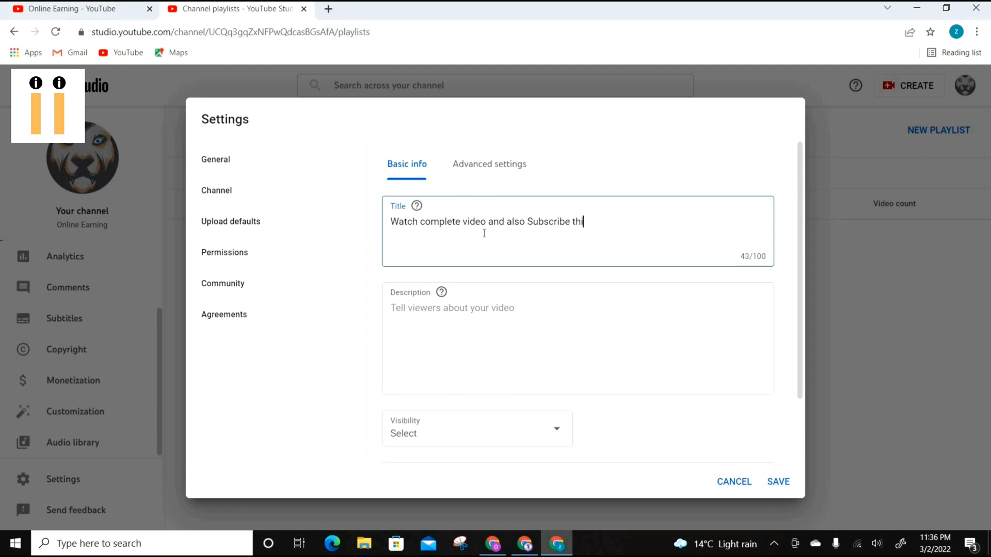
text(s channel)
Copy the whole default title text into the default description.
drag(631, 224, 388, 224)
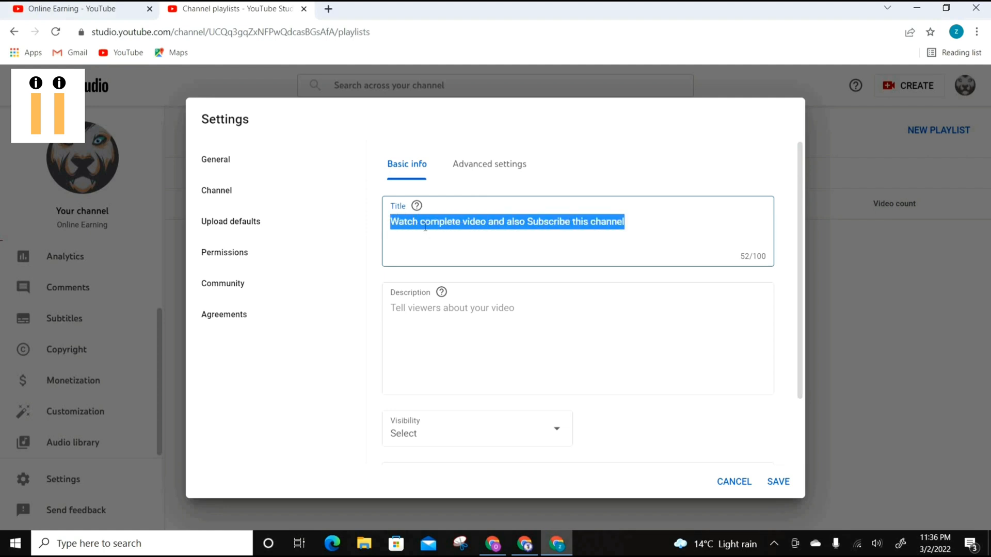
right_click(425, 227)
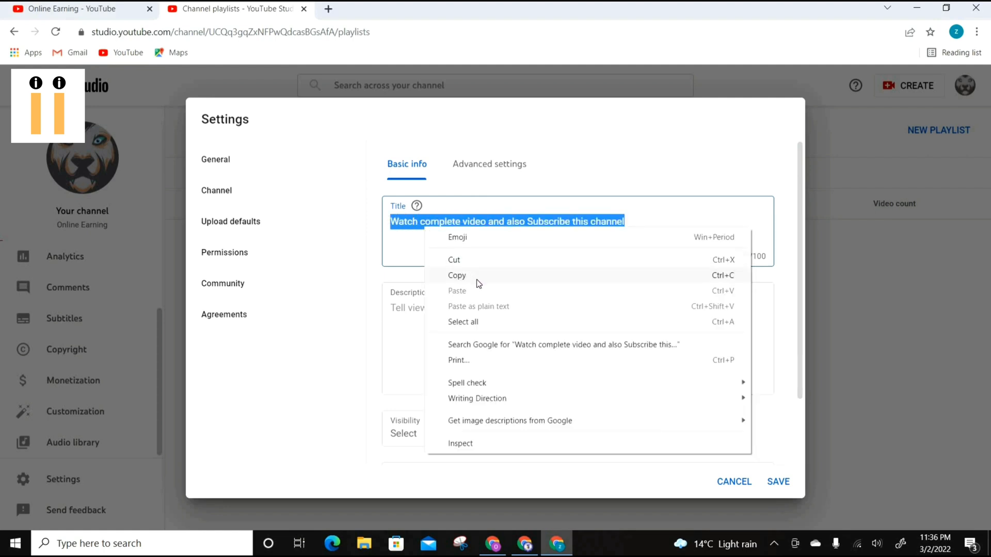
click(479, 276)
right_click(451, 321)
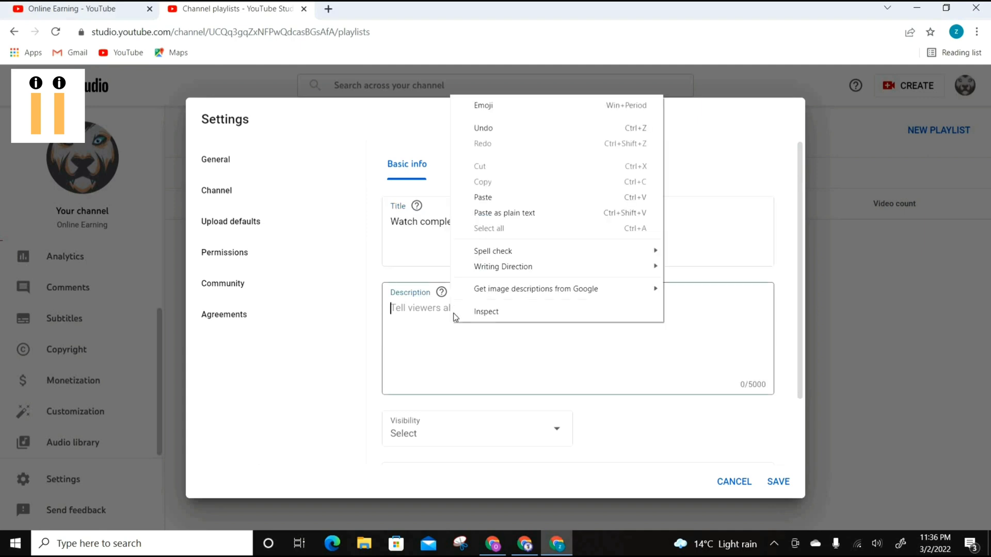
click(506, 200)
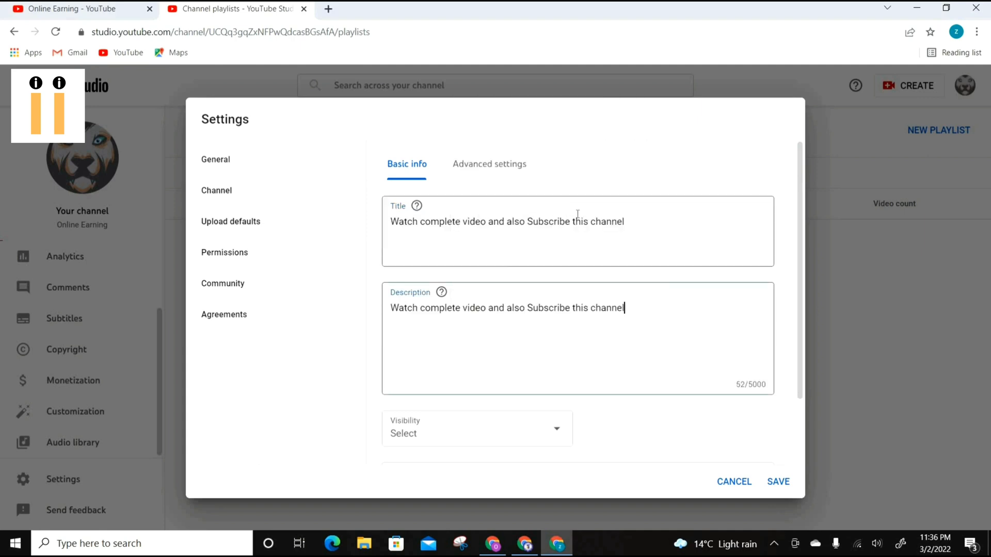
Clear all text from the default title in the upload defaults.
click(633, 227)
key(BackSpace)
key(BackSpace)
key(BackSpace)
key(BackSpace)
key(BackSpace)
key(BackSpace)
key(BackSpace)
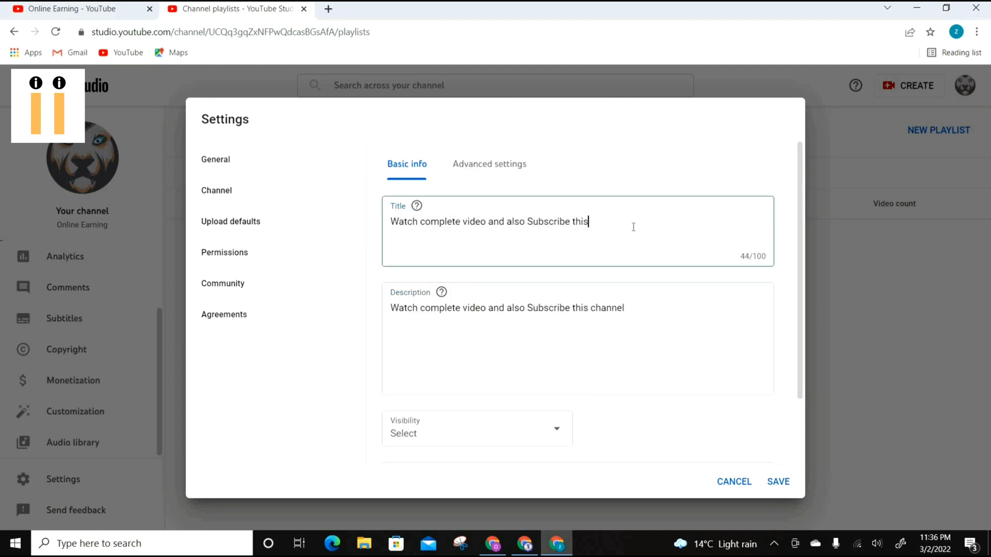
key(BackSpace)
key(BackSpace)
key(BackSpace)
key(BackSpace)
key(BackSpace)
key(BackSpace)
key(BackSpace)
key(BackSpace)
key(BackSpace)
key(BackSpace)
key(BackSpace)
key(BackSpace)
key(BackSpace)
key(BackSpace)
key(BackSpace)
key(BackSpace)
key(BackSpace)
key(BackSpace)
key(BackSpace)
key(BackSpace)
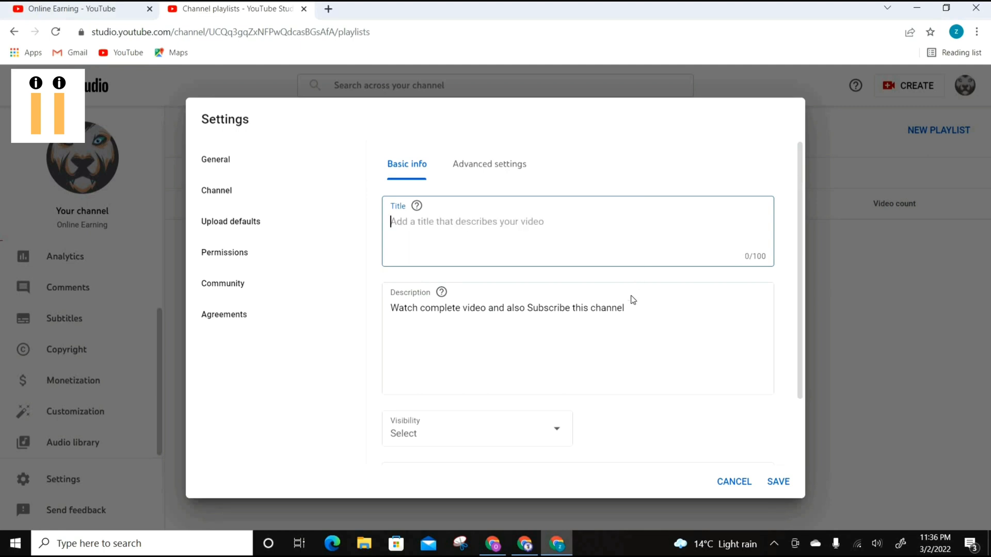
Edit the default description to read "Watch complete this video and also Subscribe this channel !".
click(632, 312)
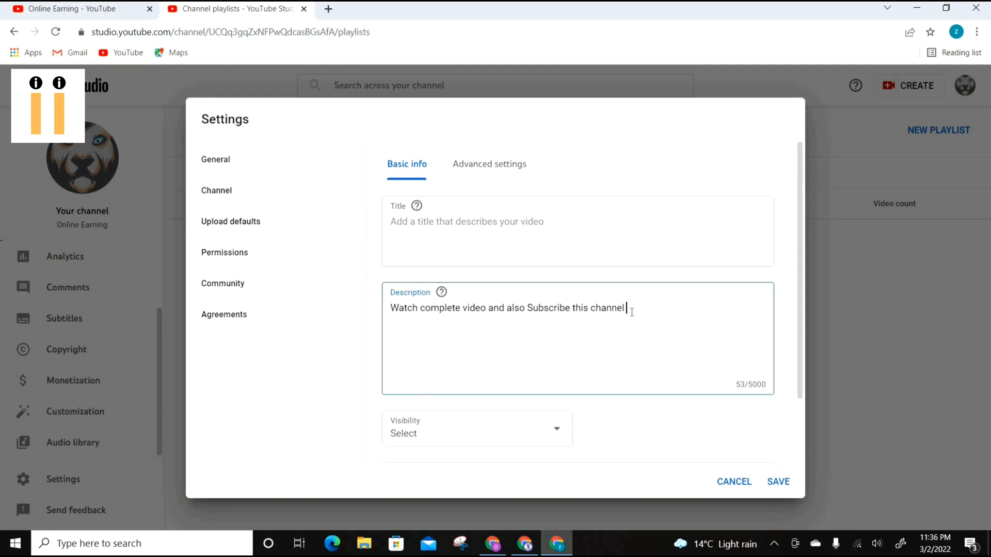
click(461, 312)
text(this)
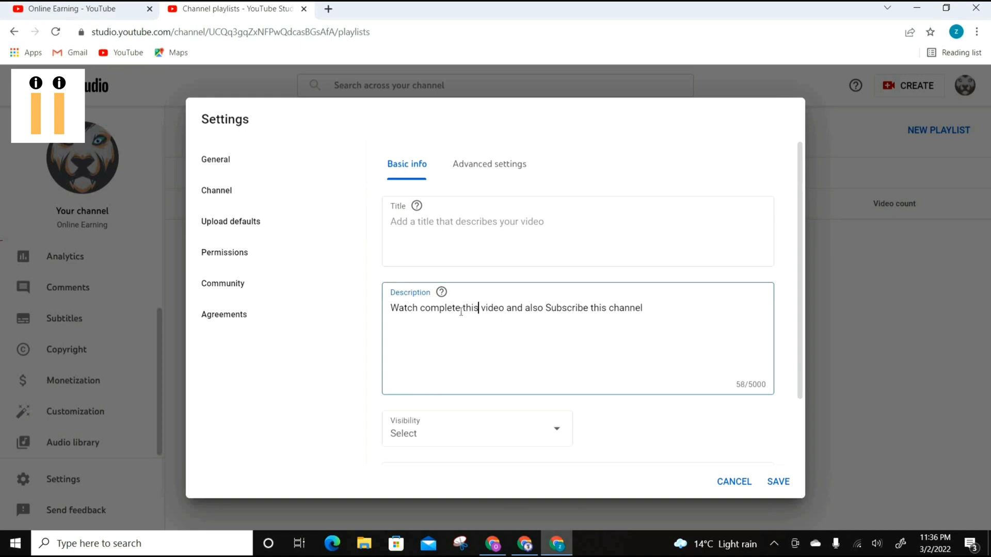
click(658, 307)
text(!)
Insert the line "we are discuss online earning topics" directly above the existing text in the default description.
click(389, 308)
key(Return)
key(Return)
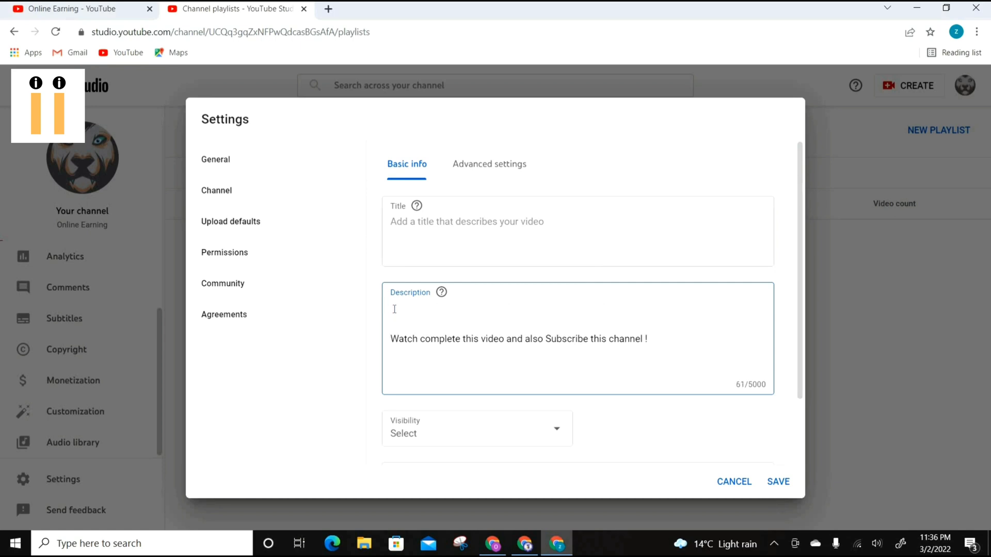
text(we )
text(will )
text(mak)
key(BackSpace)
key(BackSpace)
key(BackSpace)
key(BackSpace)
key(BackSpace)
key(BackSpace)
key(BackSpace)
key(BackSpace)
key(BackSpace)
text(are discuss online ea)
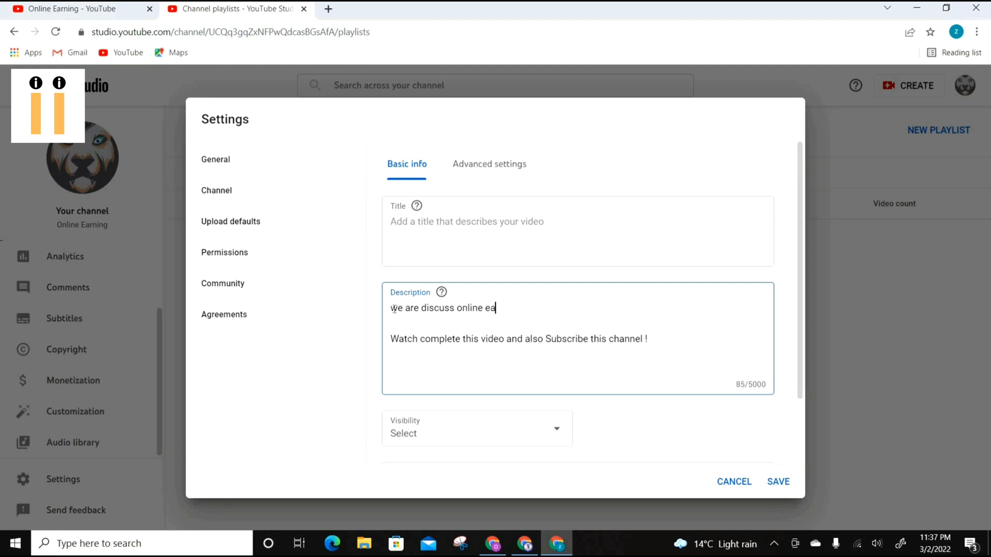
text(rning topics)
click(391, 324)
key(BackSpace)
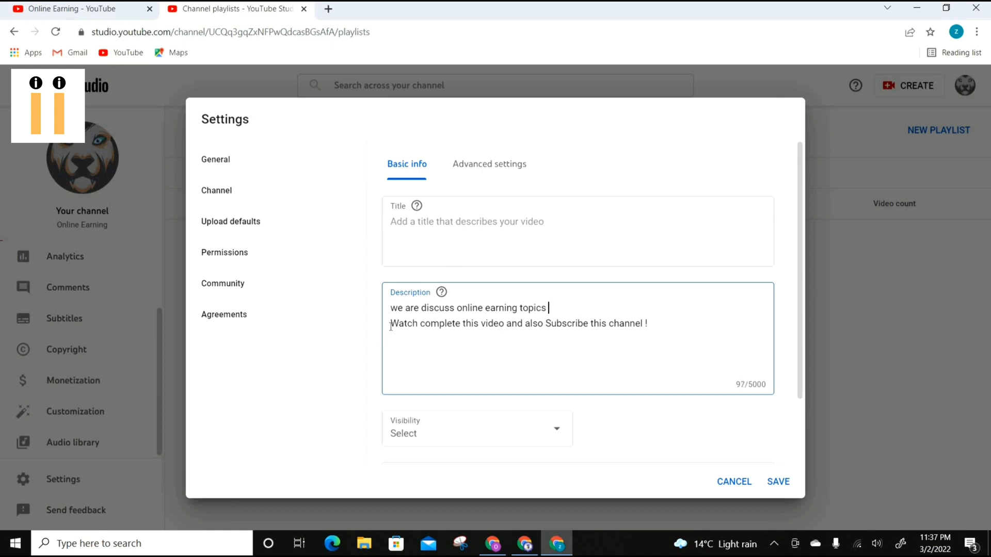
Set the default upload visibility to Public and activate the tags field.
click(802, 282)
scroll(808, 333, down, 2)
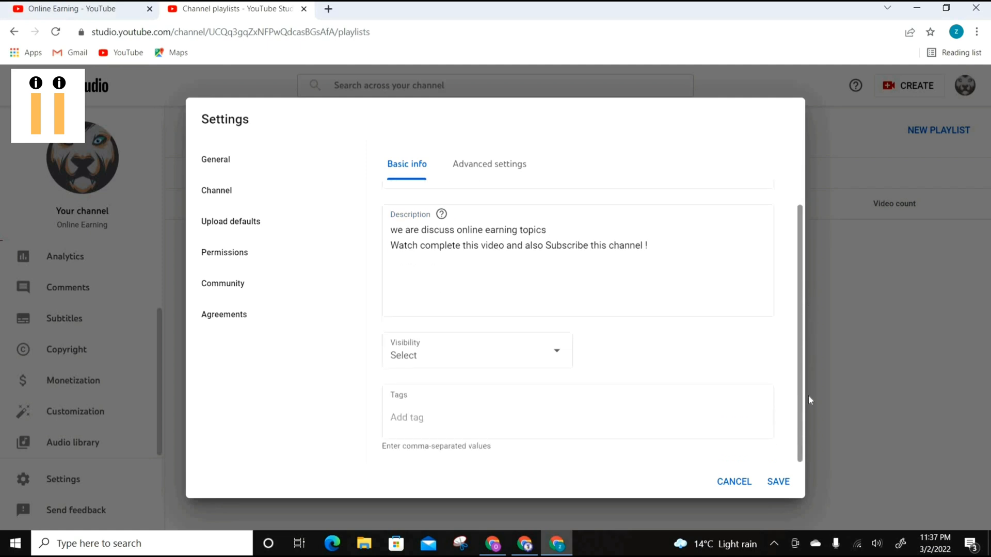
click(565, 360)
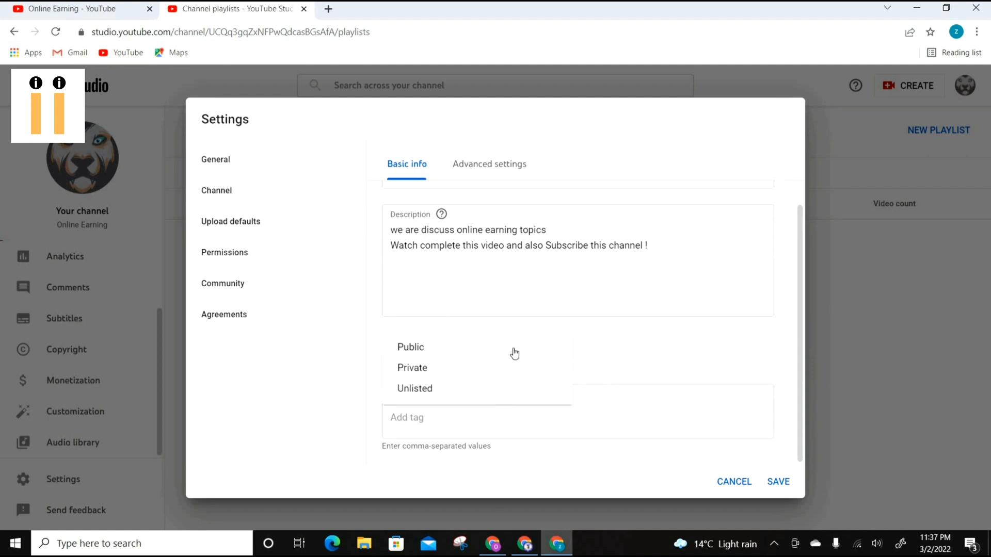
click(514, 353)
click(549, 355)
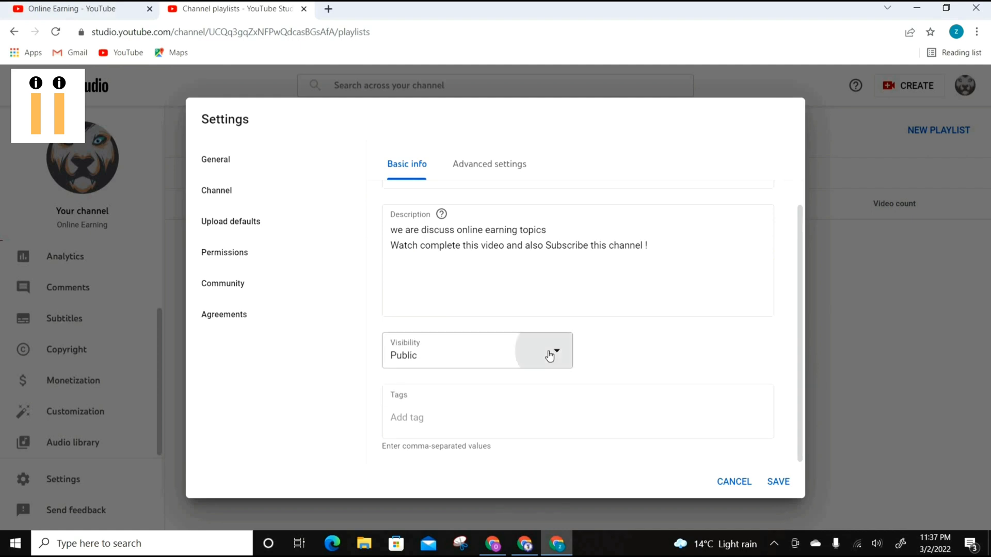
click(529, 354)
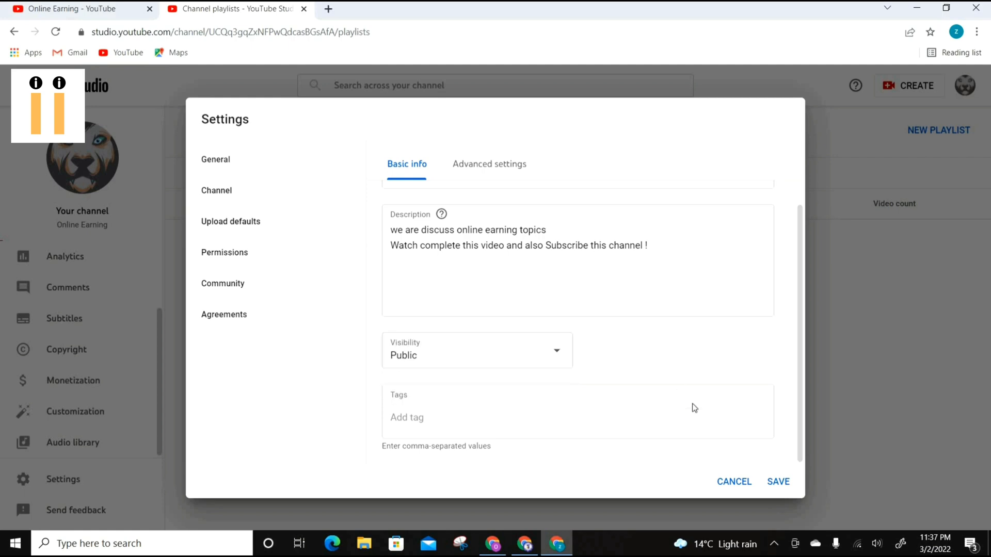
click(638, 422)
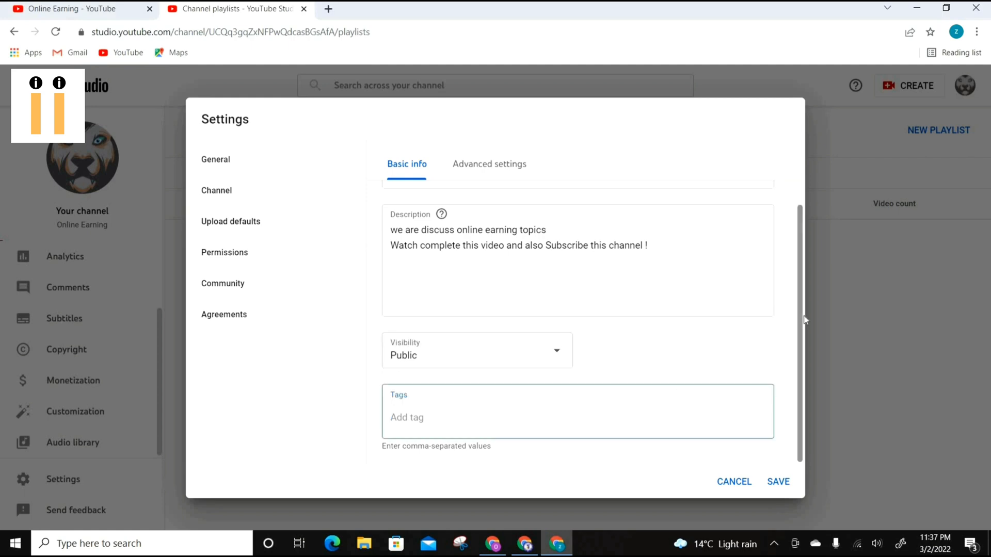
Add the default upload tags "how to make money online", "earn money daily" and "online earning app".
drag(803, 316, 803, 357)
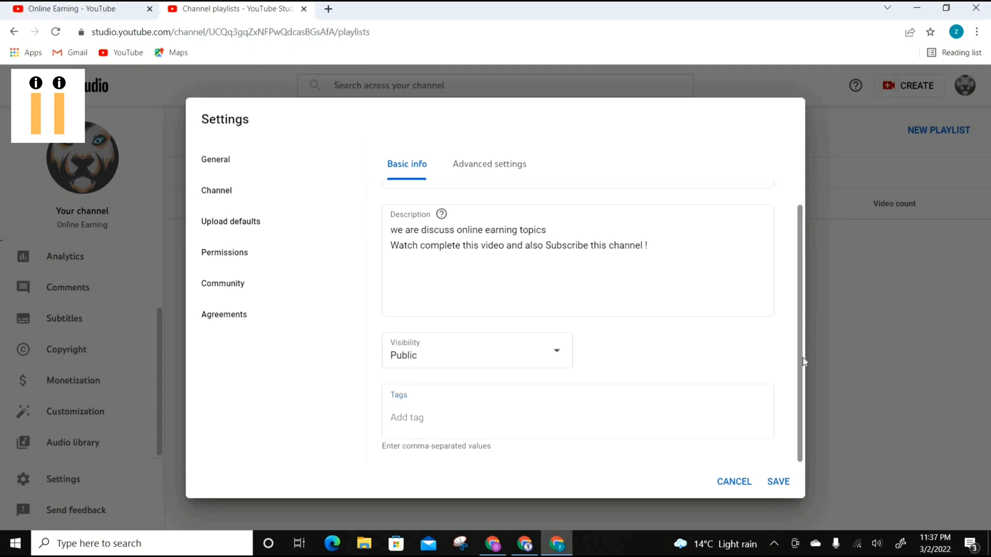
click(604, 411)
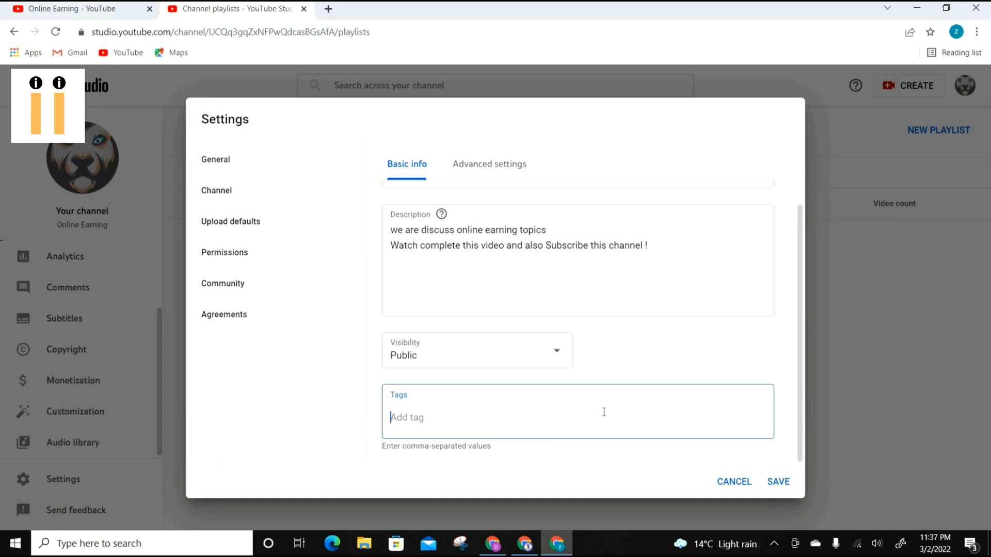
text(how to make money online)
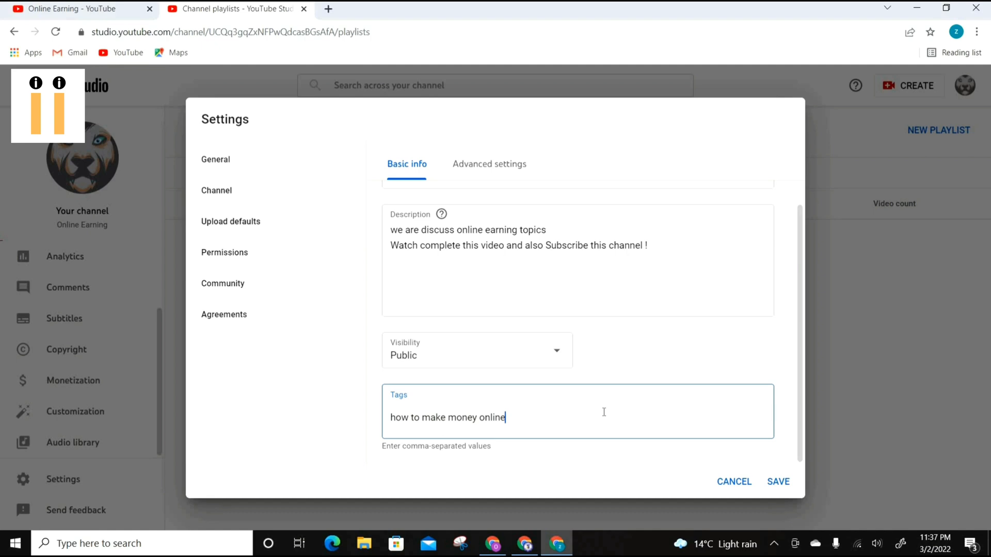
key(Return)
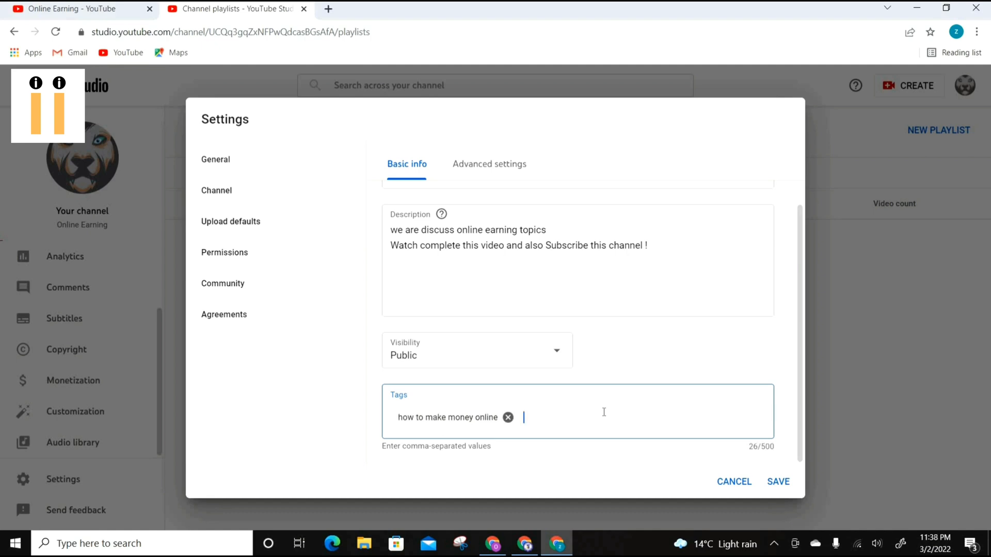
text(earn money daily)
key(Return)
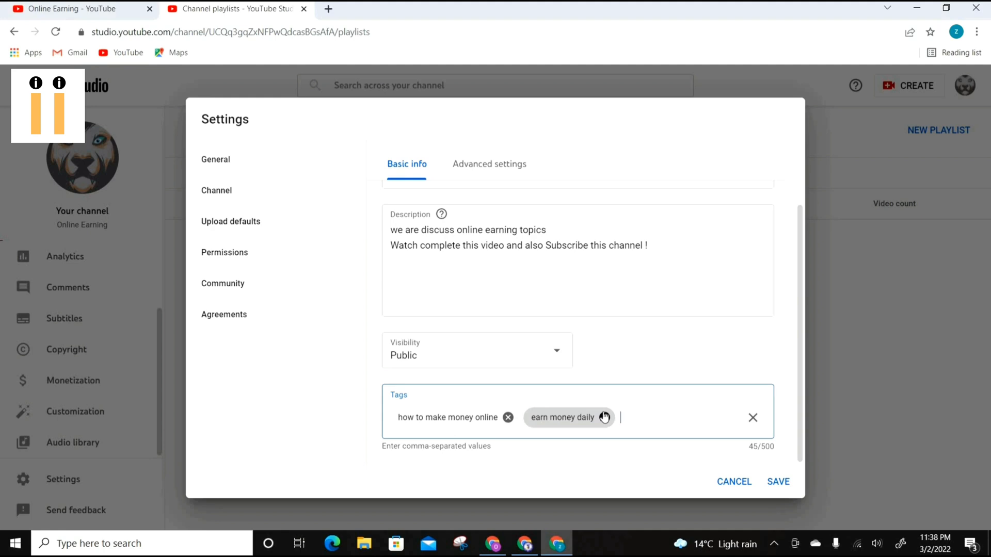
text(online earning app,)
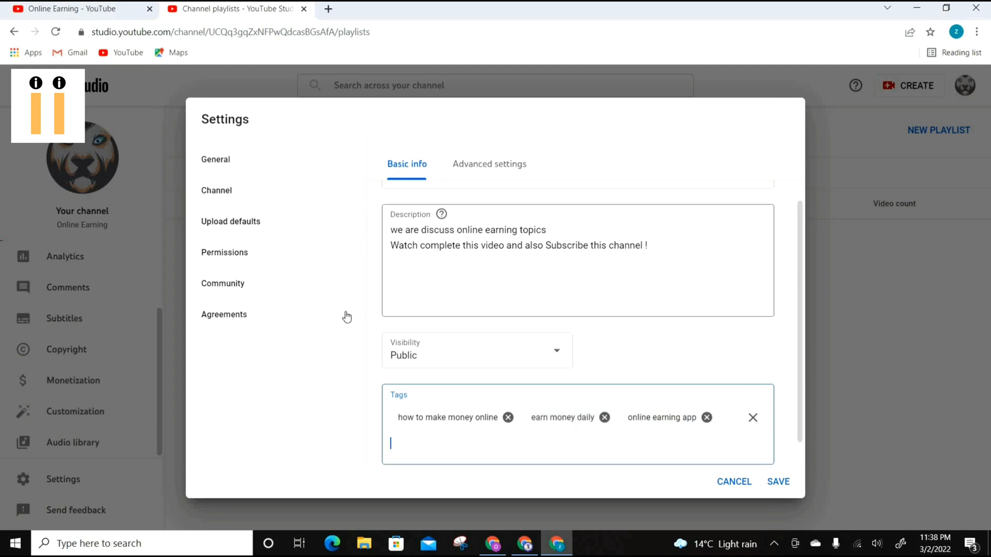
In the advanced upload defaults, keep the Standard YouTube License and set the category to Education.
click(475, 164)
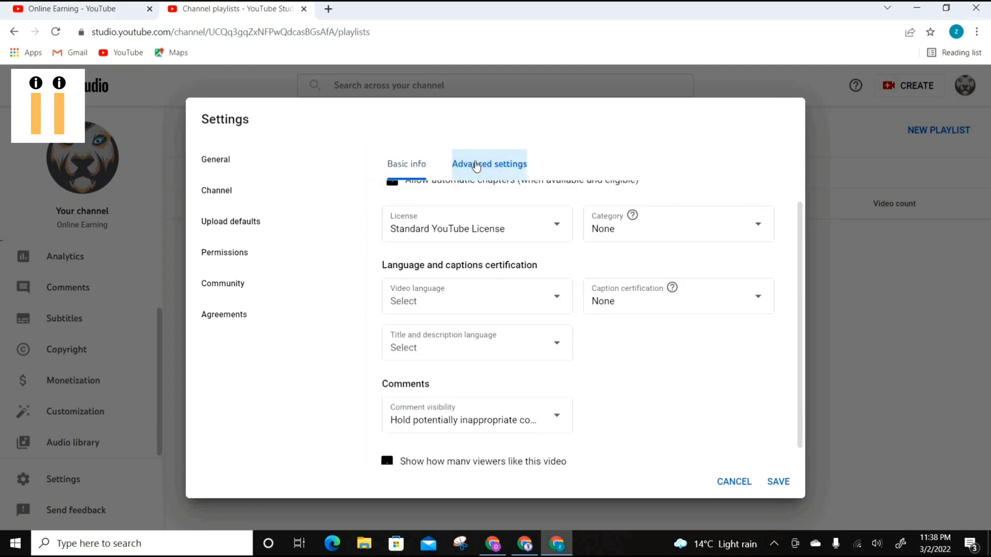
drag(802, 251, 803, 181)
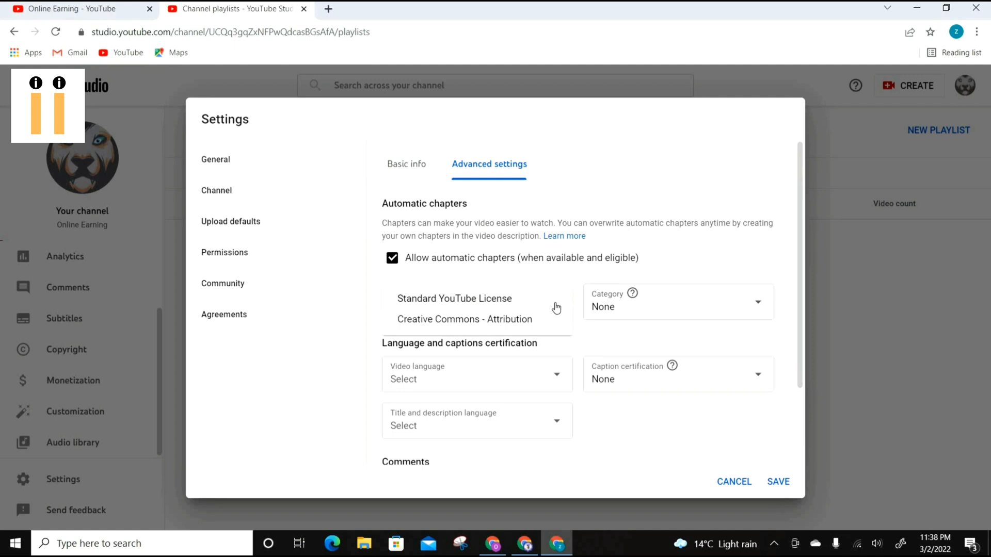
click(510, 307)
click(750, 308)
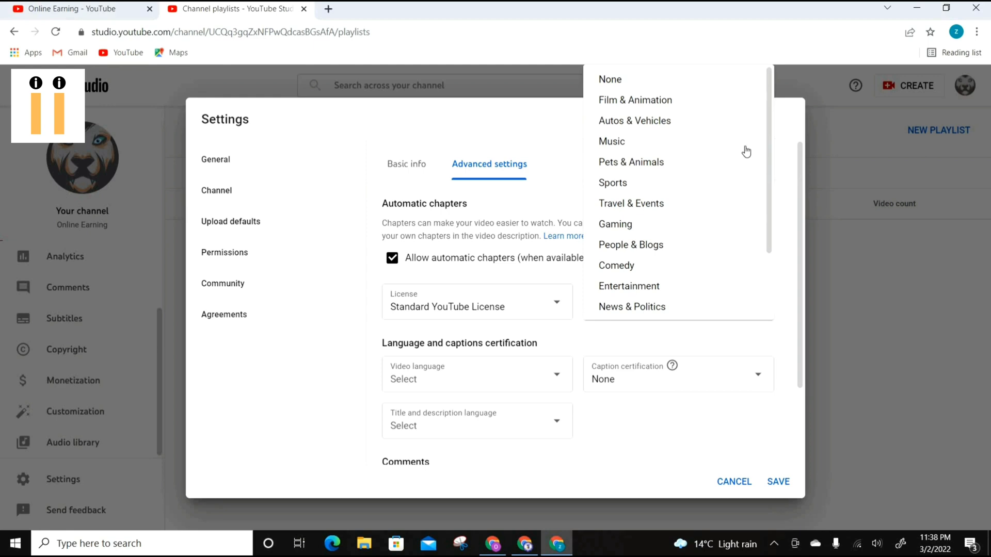
scroll(767, 131, down, 1)
drag(777, 172, 778, 228)
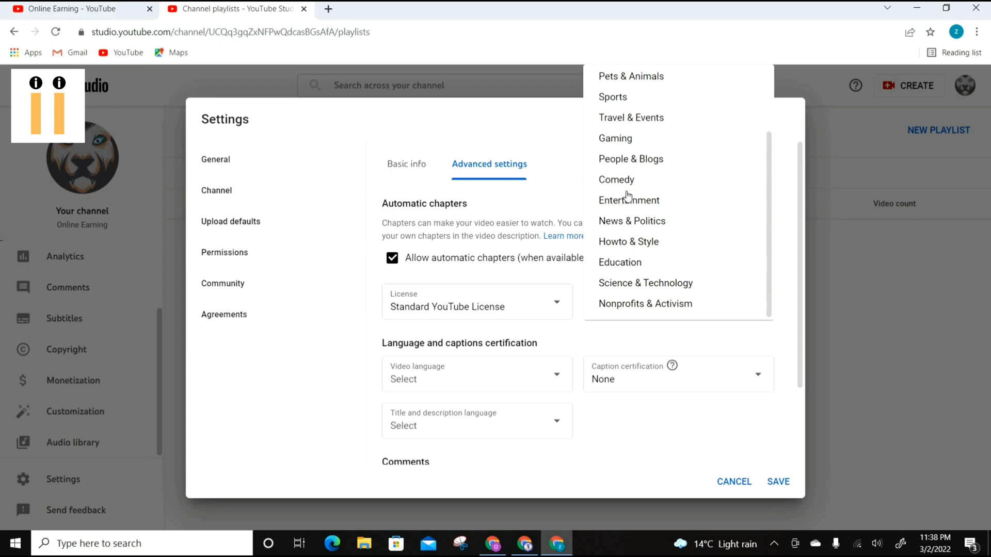
click(619, 262)
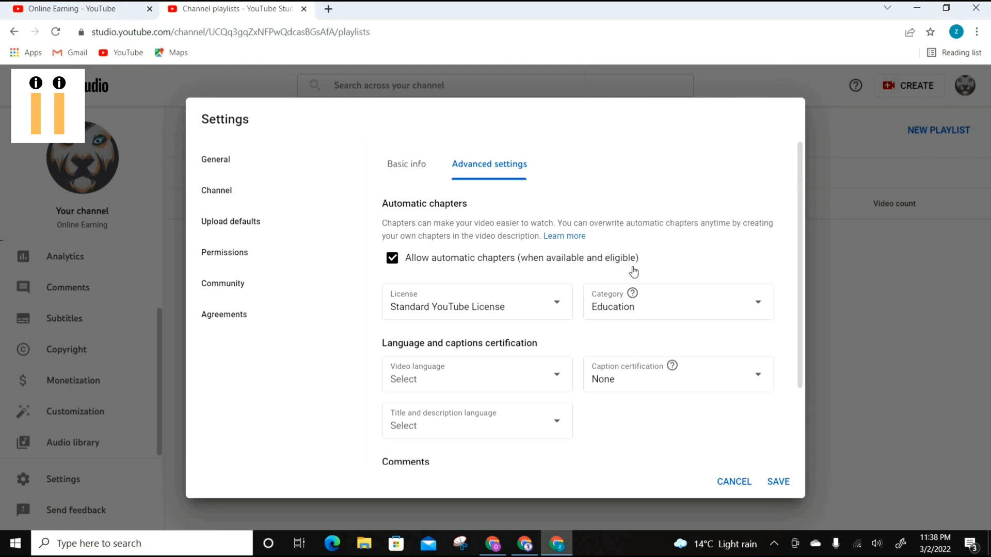
Set the default video language to Urdu and choose None for the caption certification.
click(567, 380)
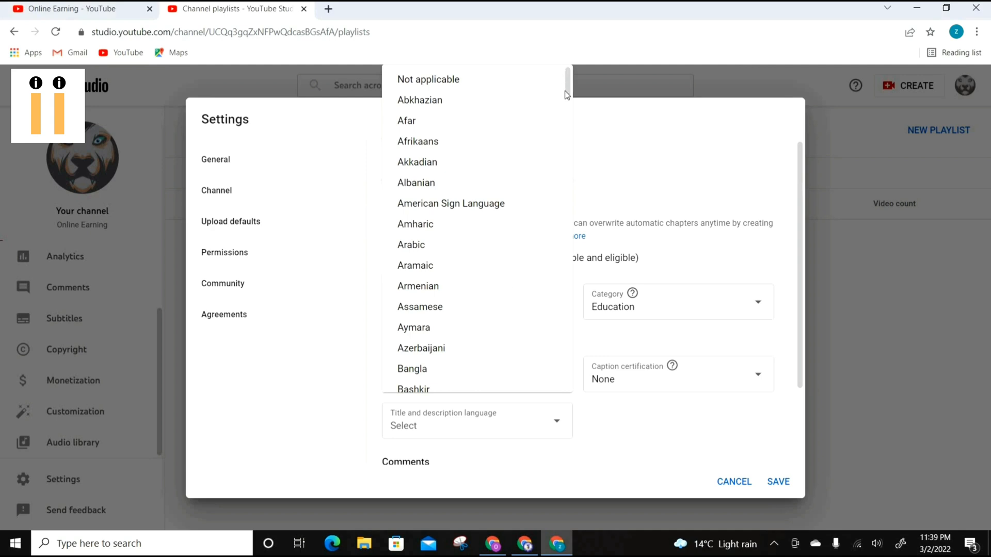
drag(566, 95, 568, 378)
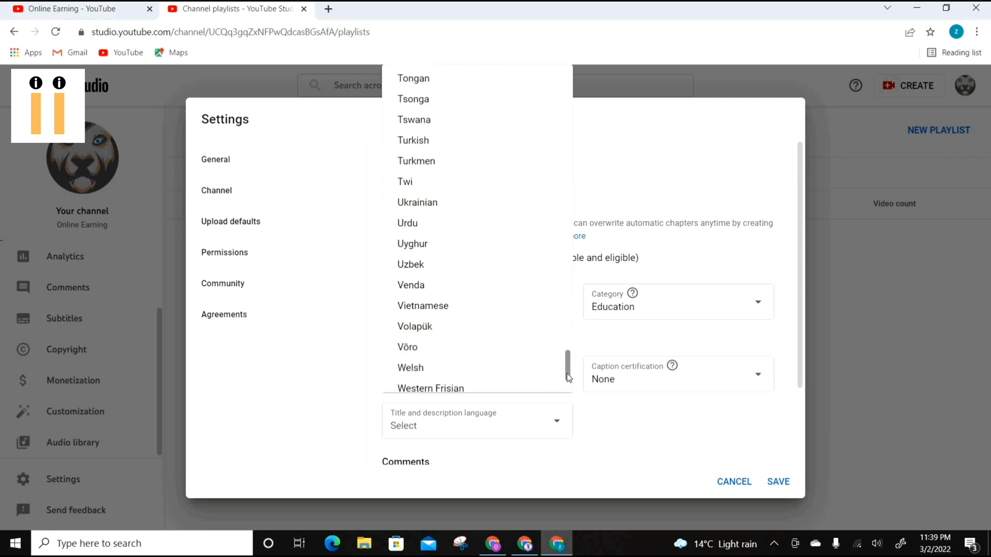
click(445, 224)
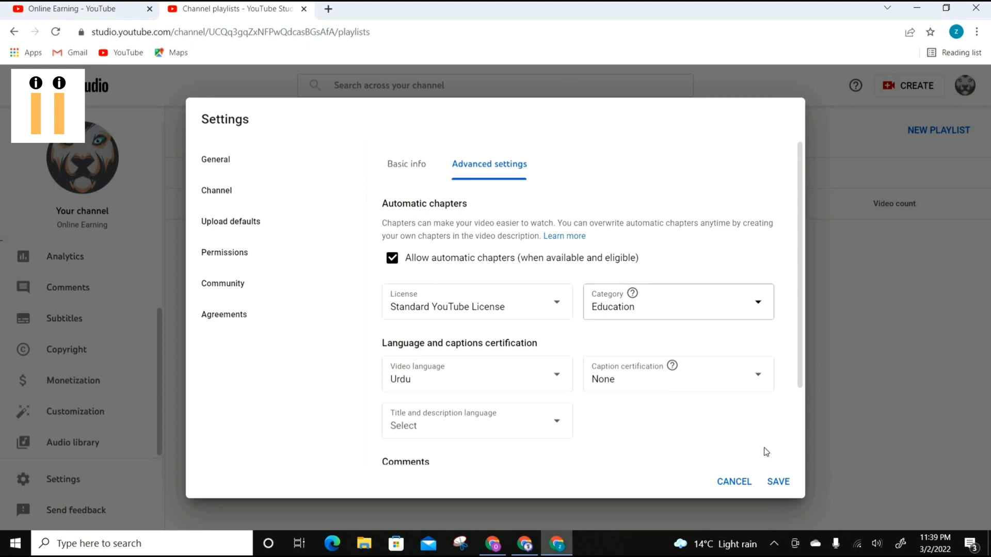
click(762, 379)
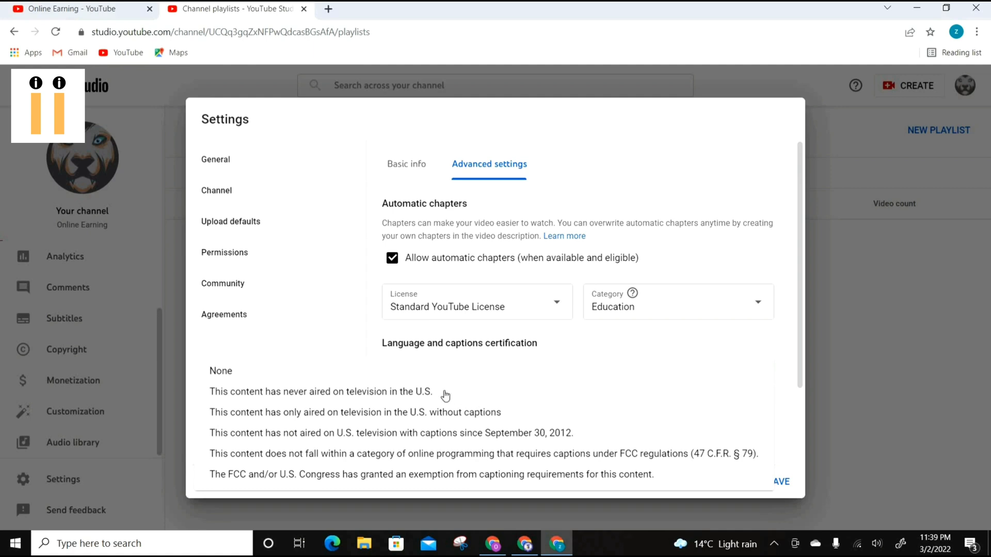
click(446, 376)
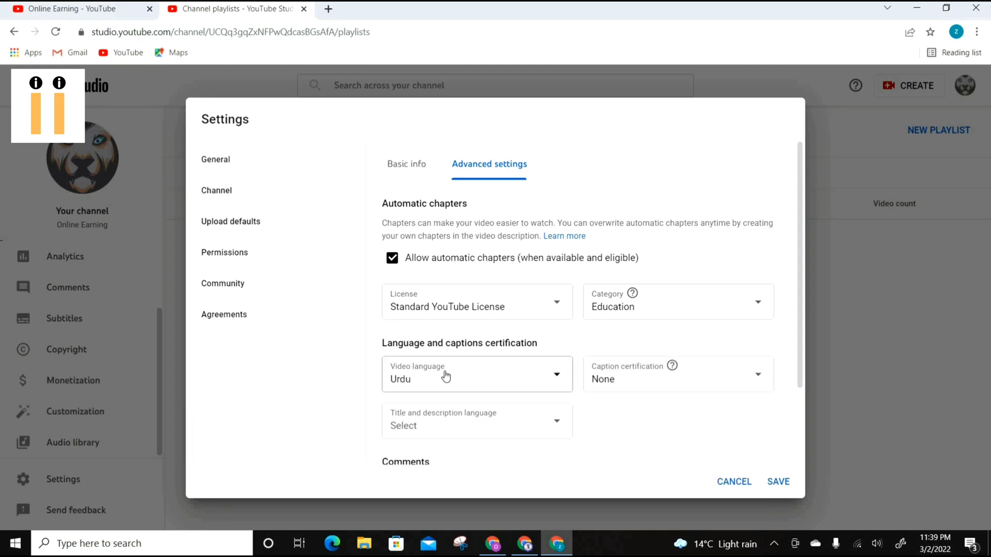
click(552, 428)
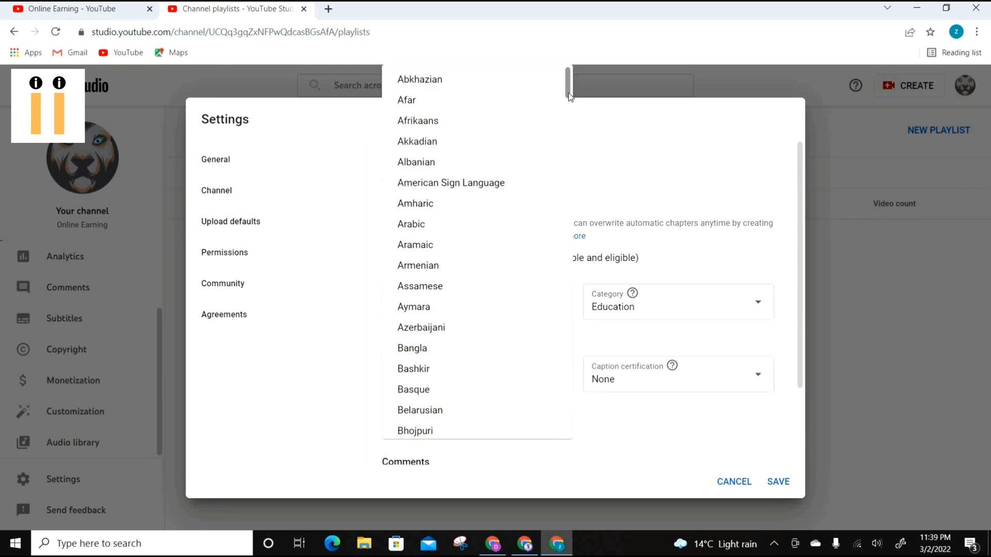
drag(569, 96, 565, 342)
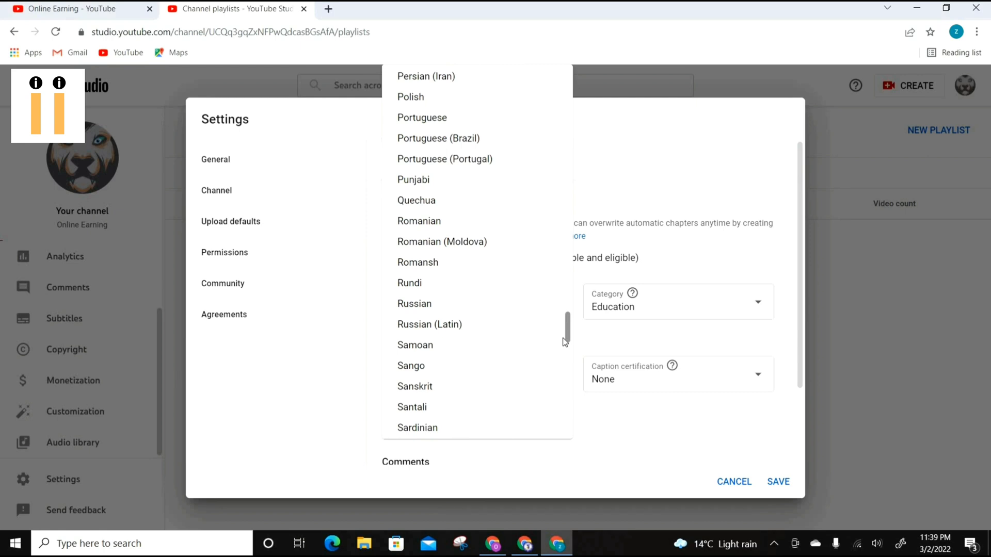
drag(563, 336, 560, 309)
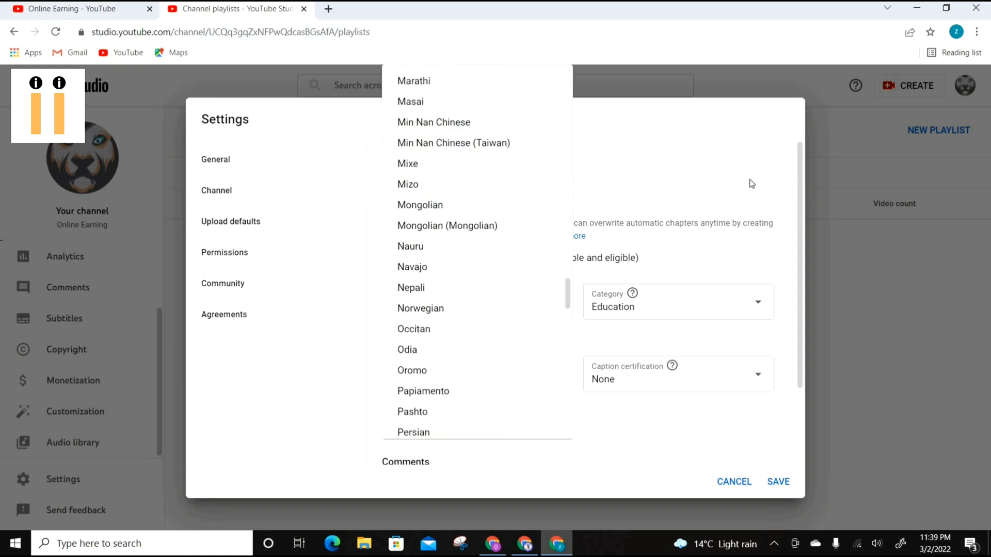
click(788, 192)
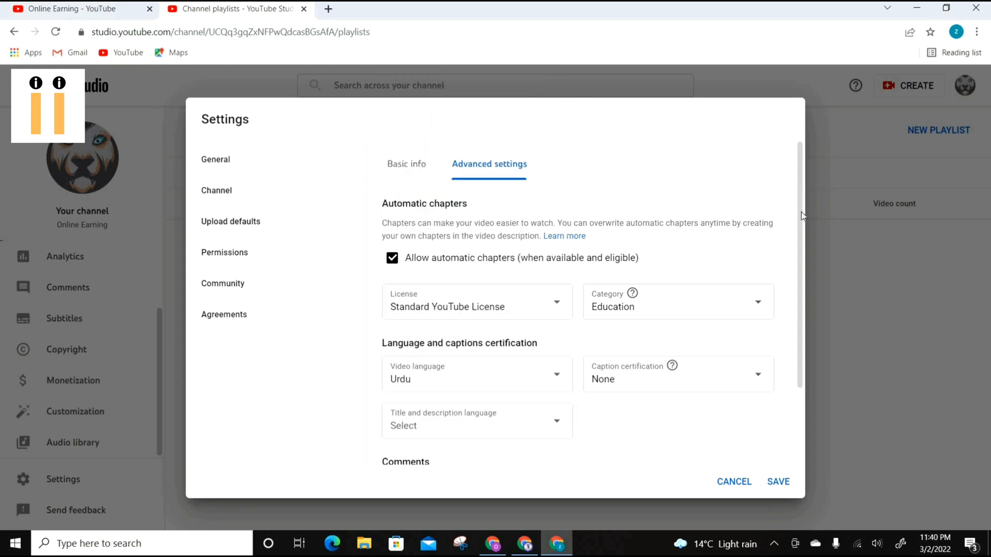
Set the default comment visibility to Allow all comments.
scroll(798, 255, down, 2)
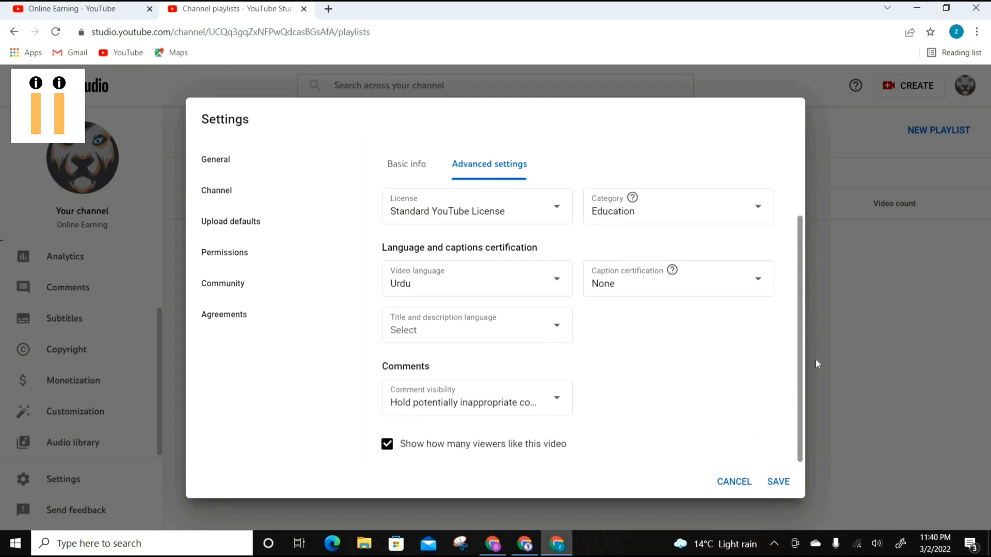
click(559, 401)
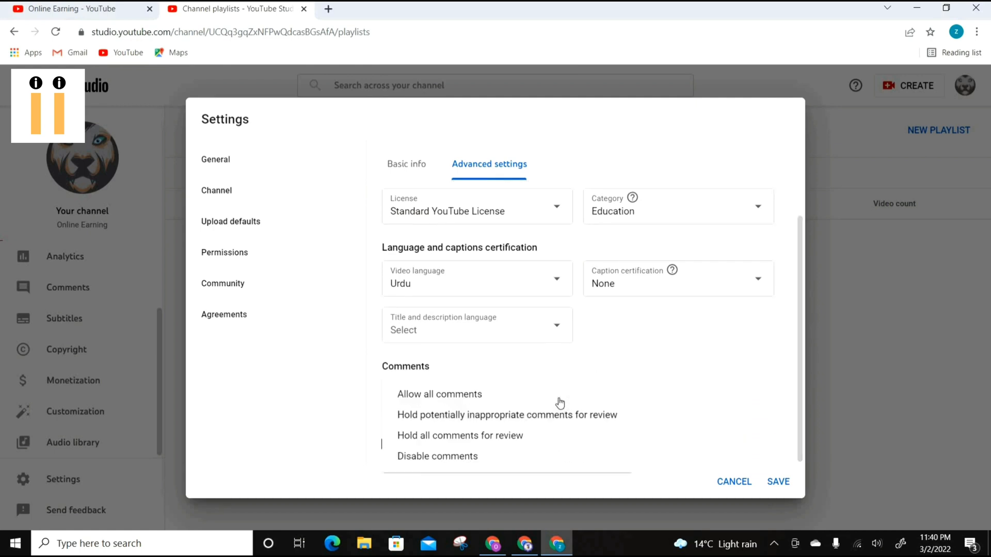
click(514, 400)
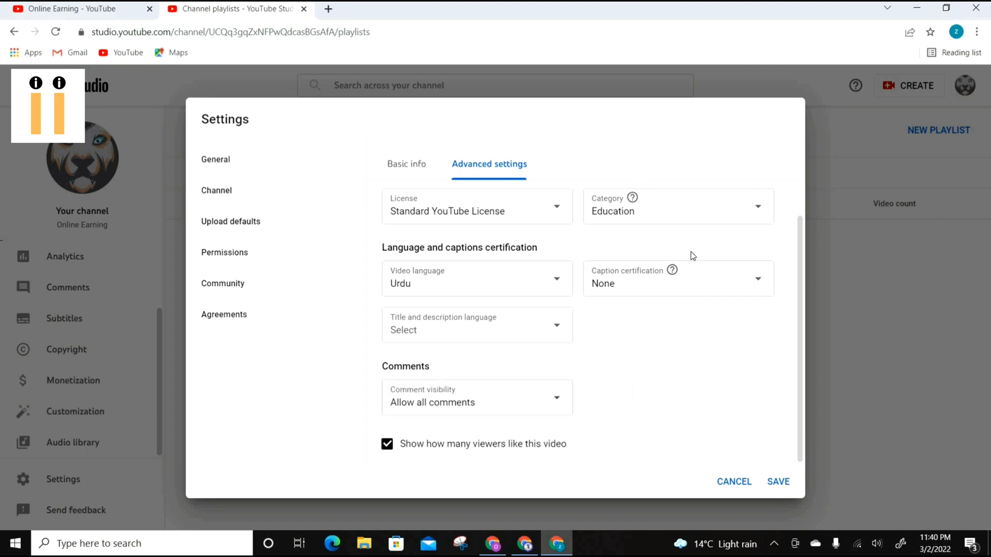
drag(797, 258, 797, 217)
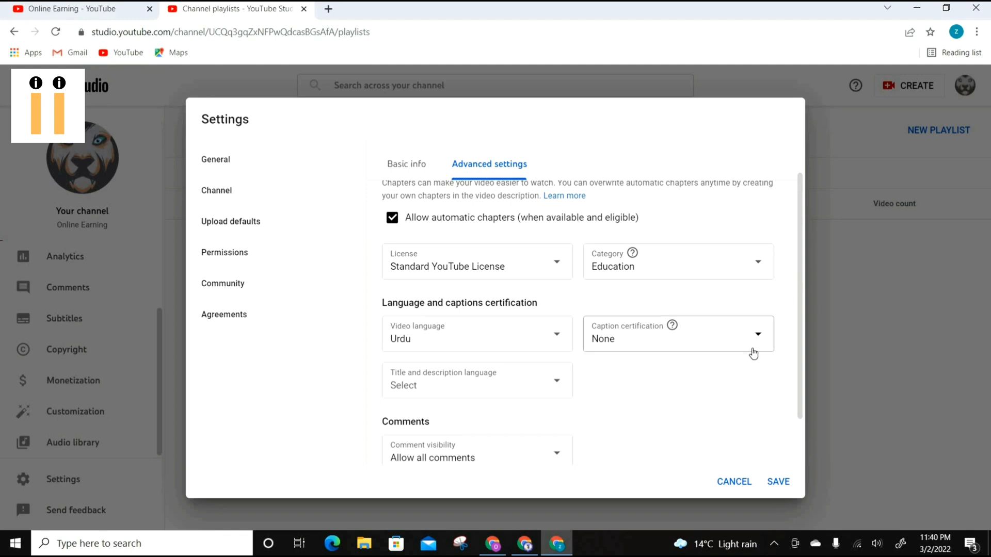
Examine the channel permissions and the access roles offered when inviting a user, then dismiss the invitation form.
click(267, 259)
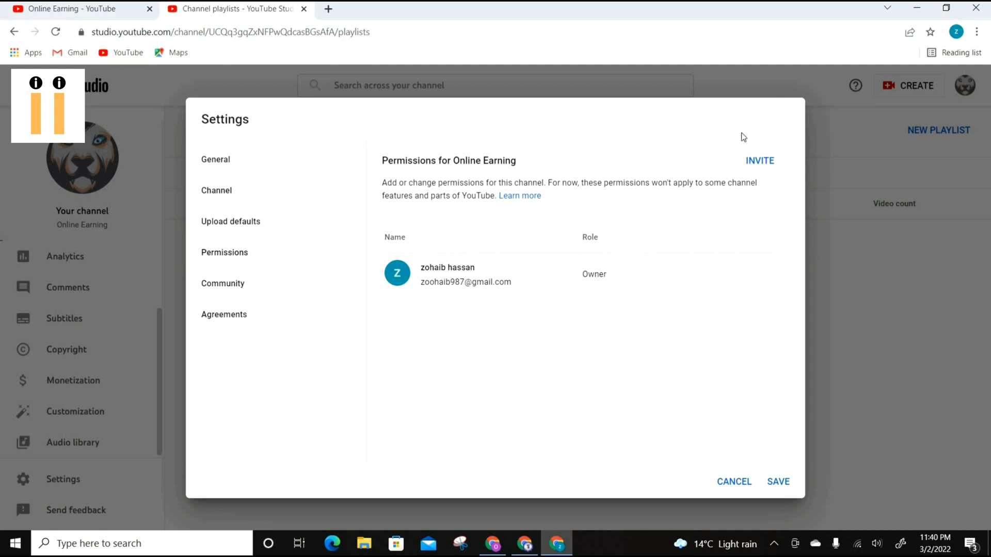
click(751, 164)
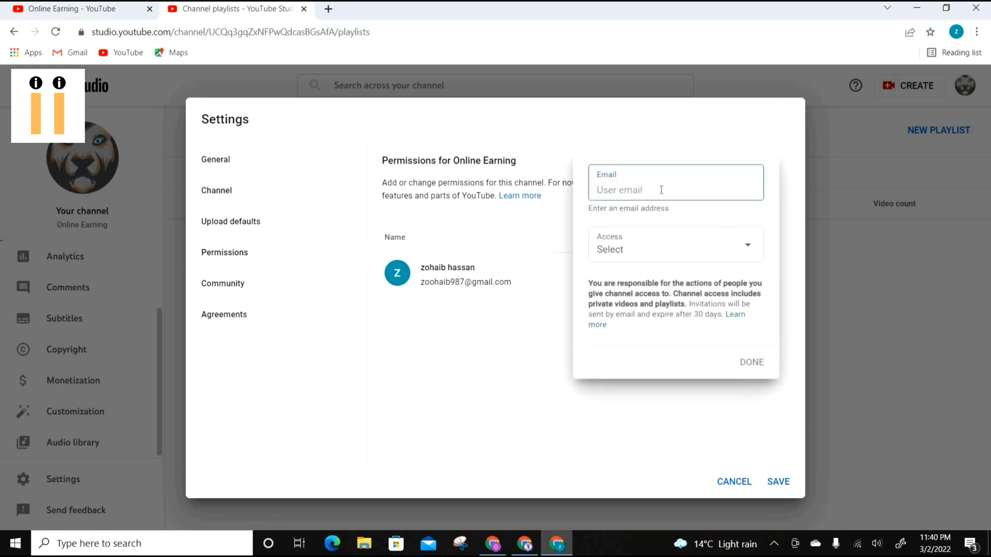
click(744, 246)
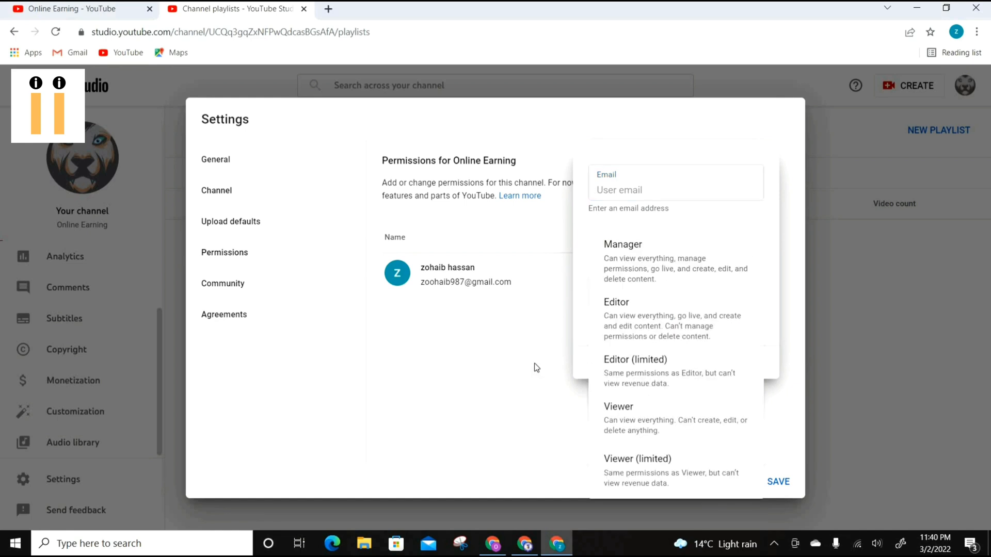
click(522, 343)
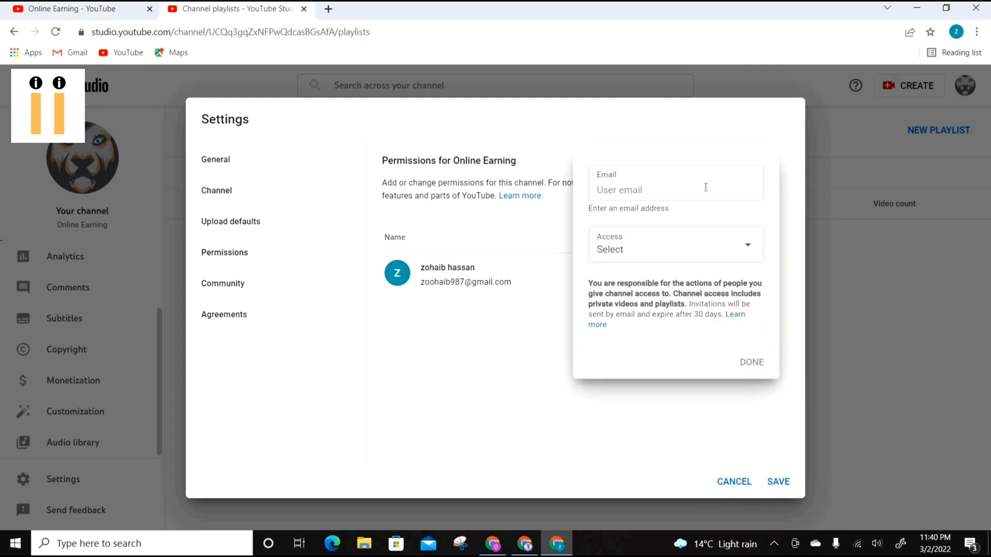
click(539, 365)
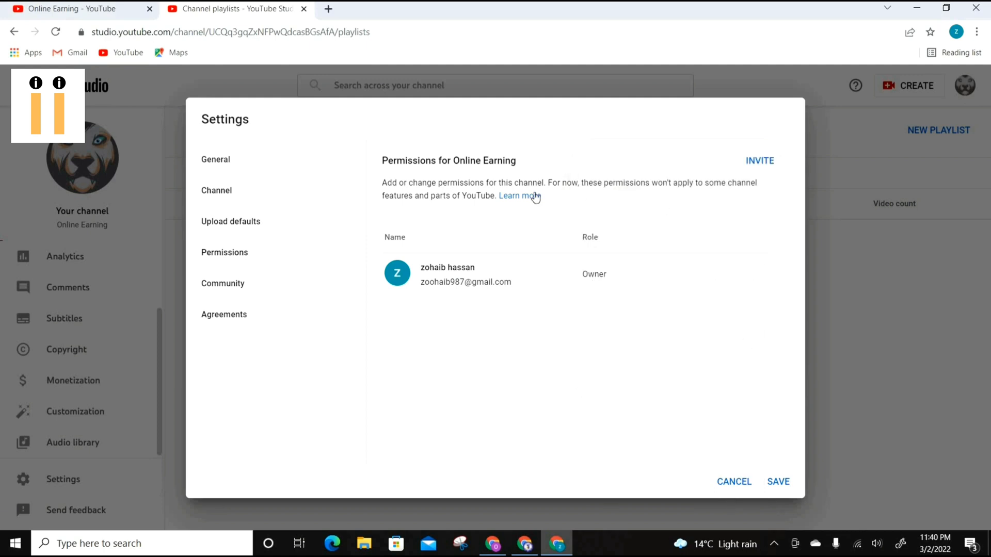
Review the community automated filters, including moderators, approved users, hidden users, blocked words and link blocking.
click(301, 284)
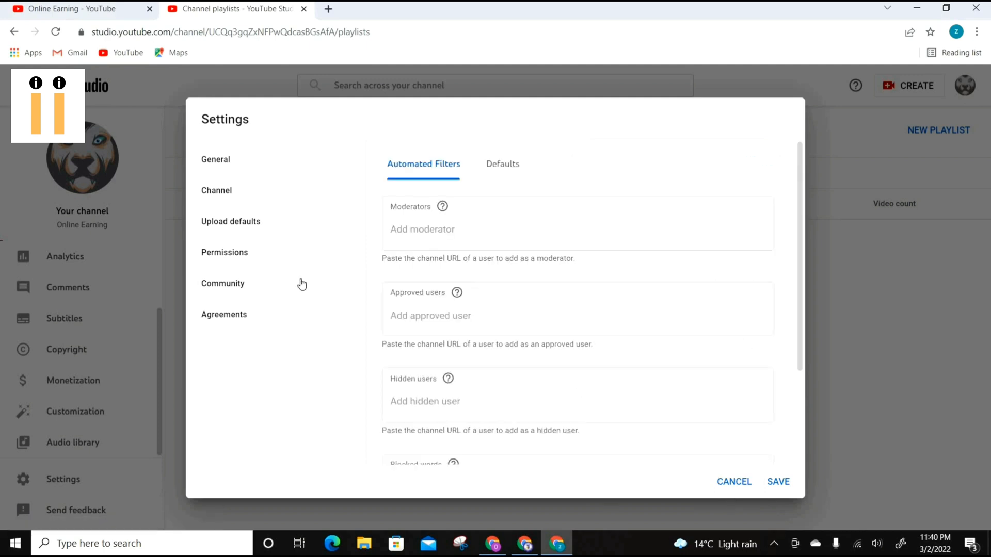
click(453, 229)
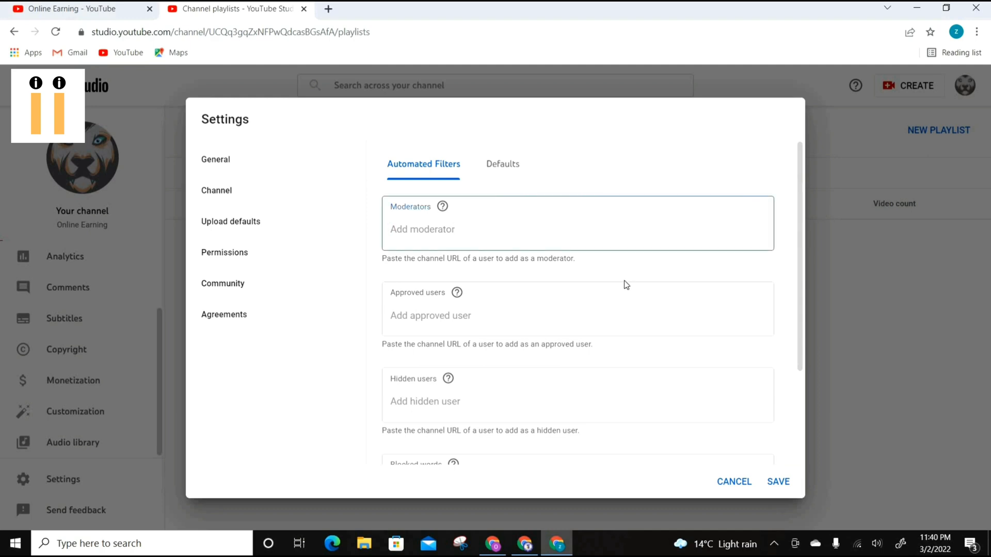
drag(799, 212, 806, 331)
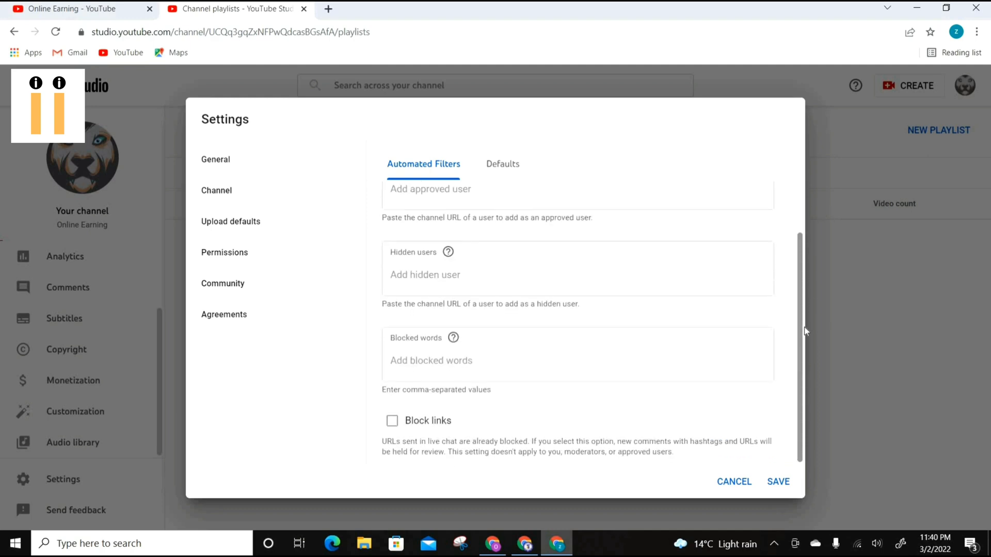
drag(799, 286, 818, 306)
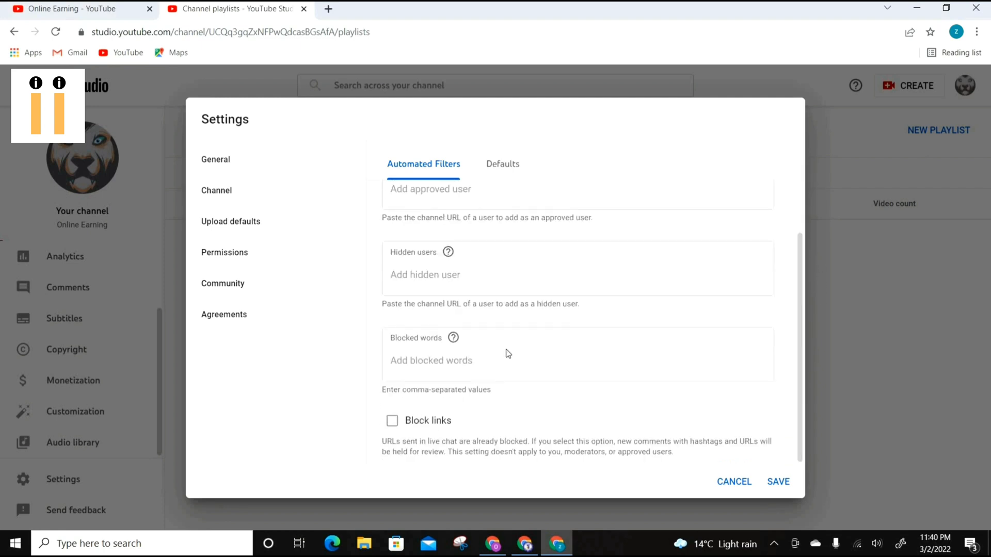
click(450, 363)
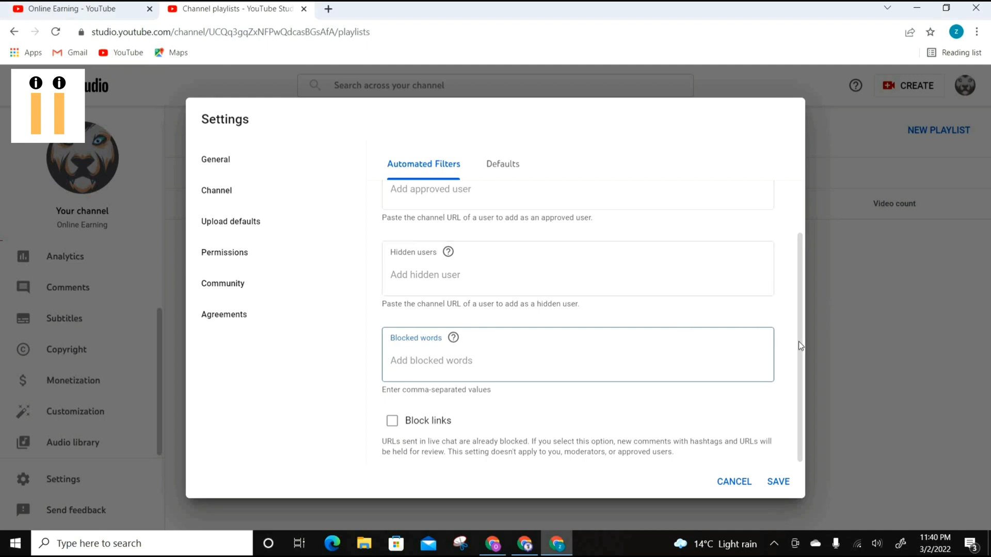
scroll(789, 217, up, 3)
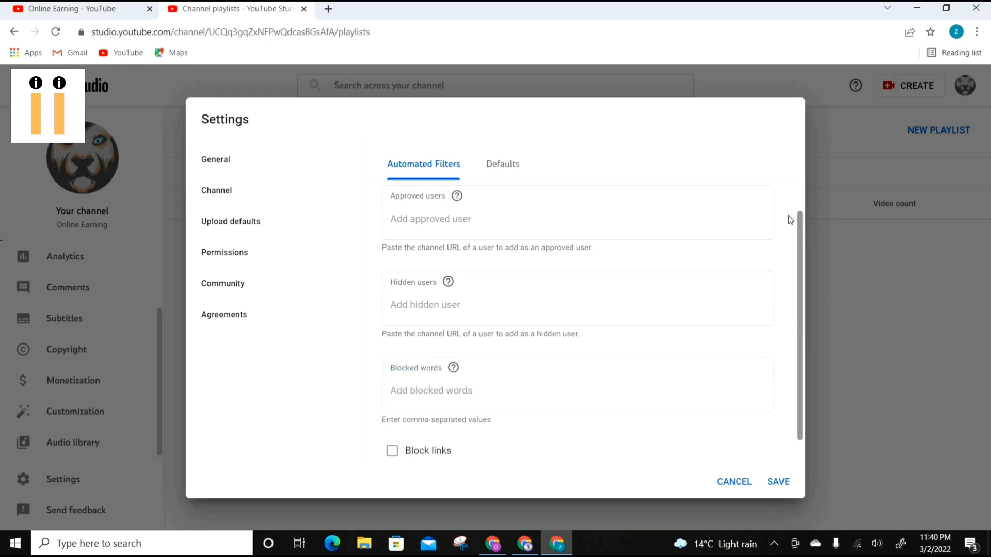
Review the community defaults for comments and live chat and the agreements section, and save the channel settings.
click(499, 169)
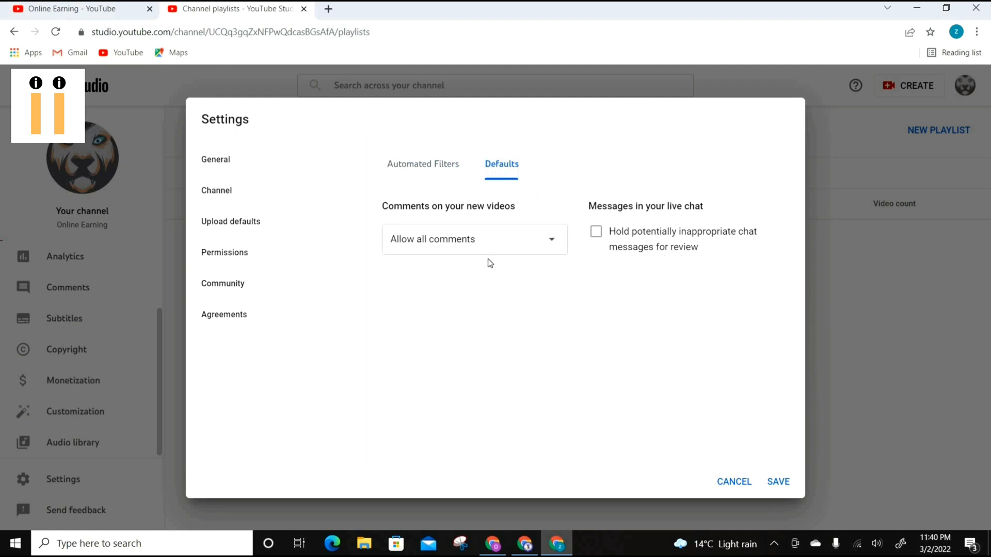
click(277, 317)
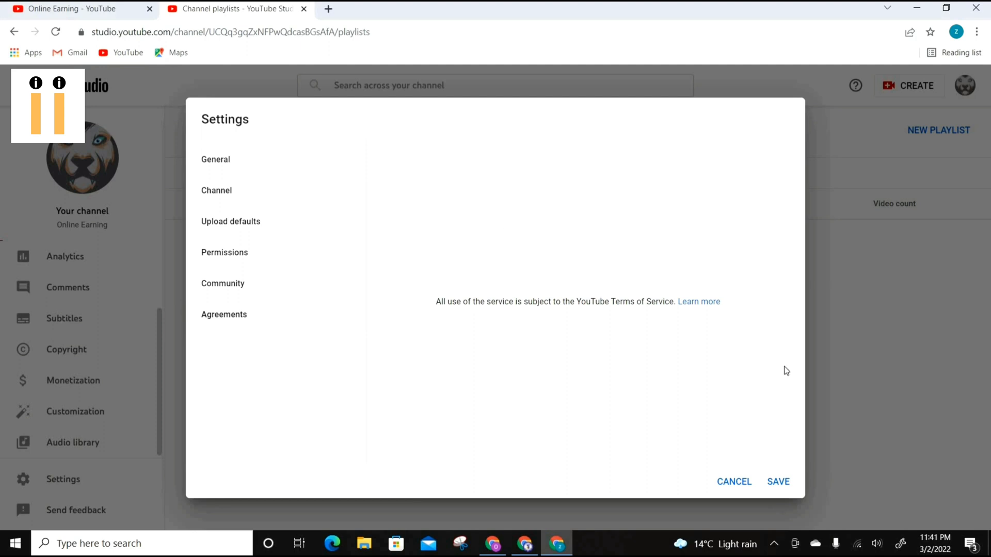
click(778, 480)
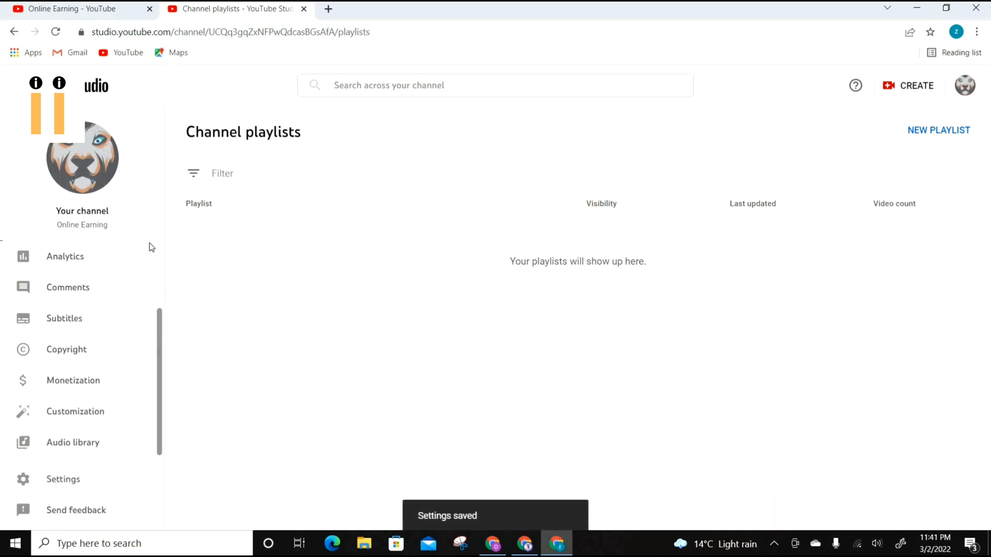
Examine the channel customization layout options, including the video spotlight and featured sections.
scroll(148, 246, up, 3)
scroll(150, 308, down, 3)
scroll(150, 309, up, 3)
scroll(149, 272, down, 1)
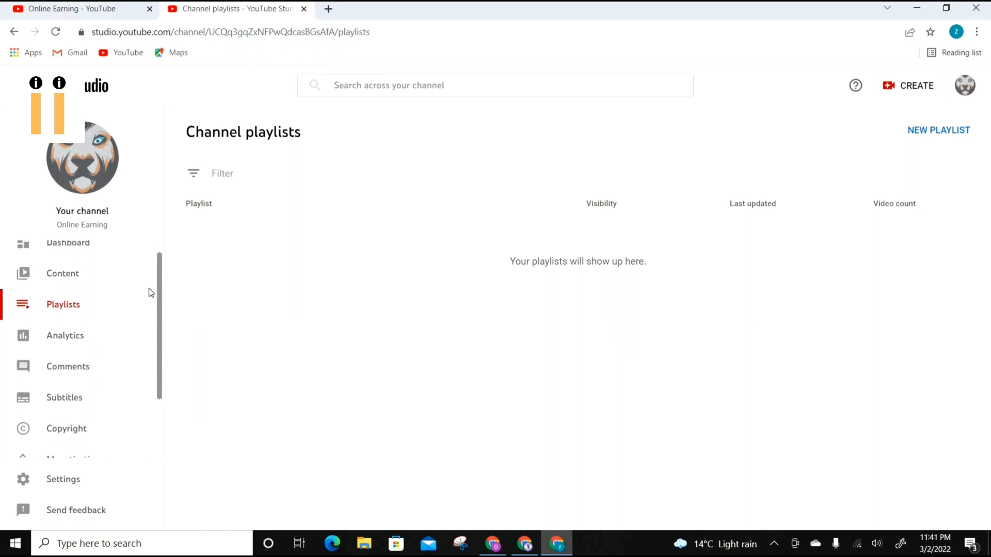
scroll(152, 304, down, 1)
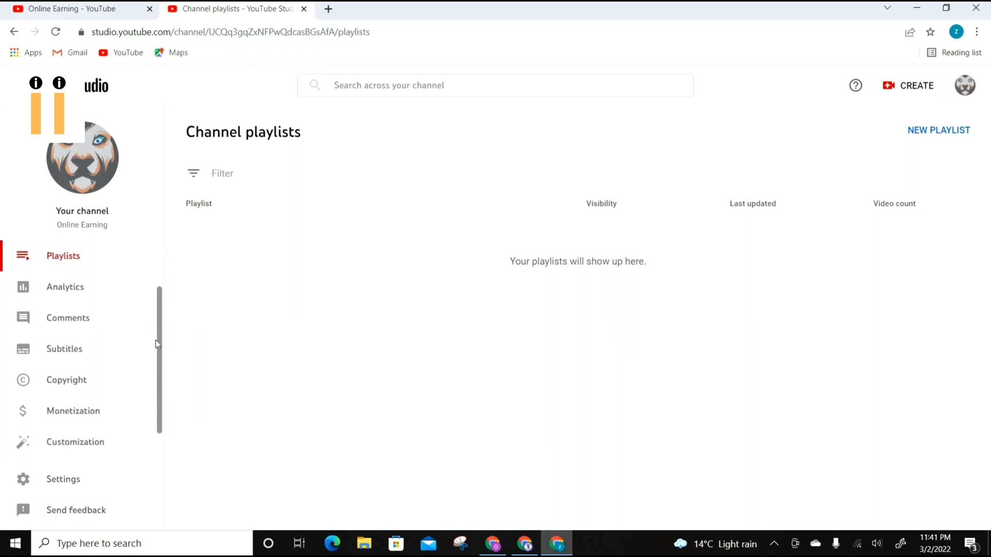
scroll(158, 348, down, 1)
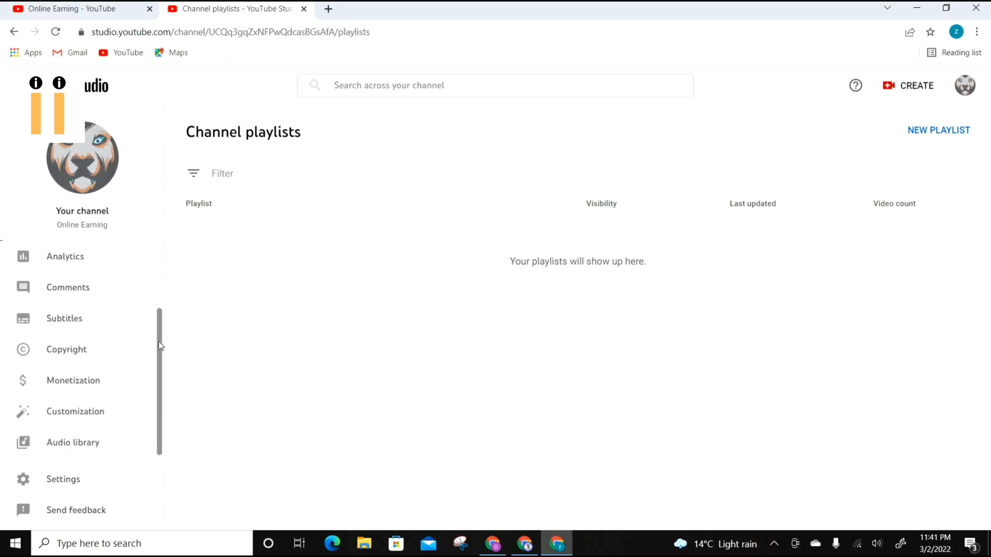
click(95, 418)
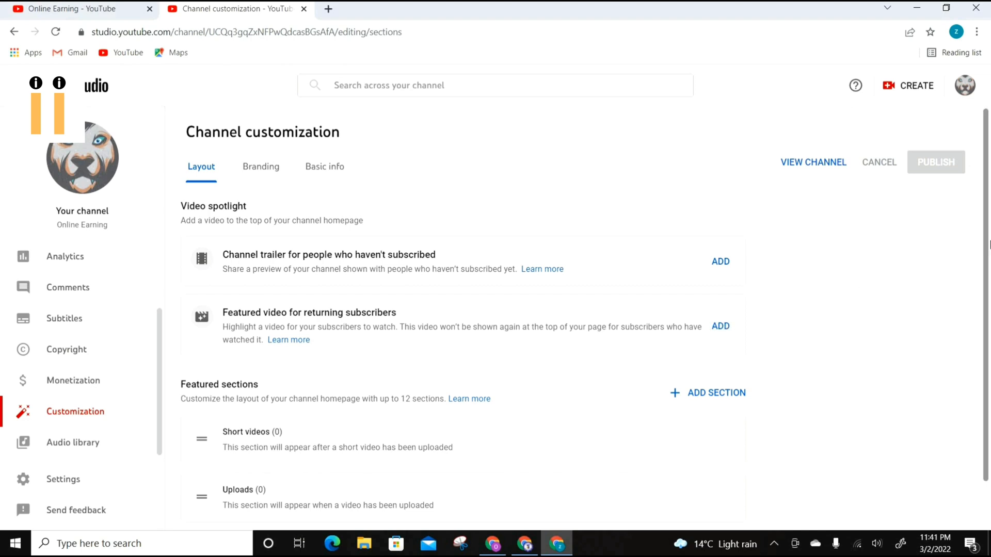
drag(990, 245, 989, 342)
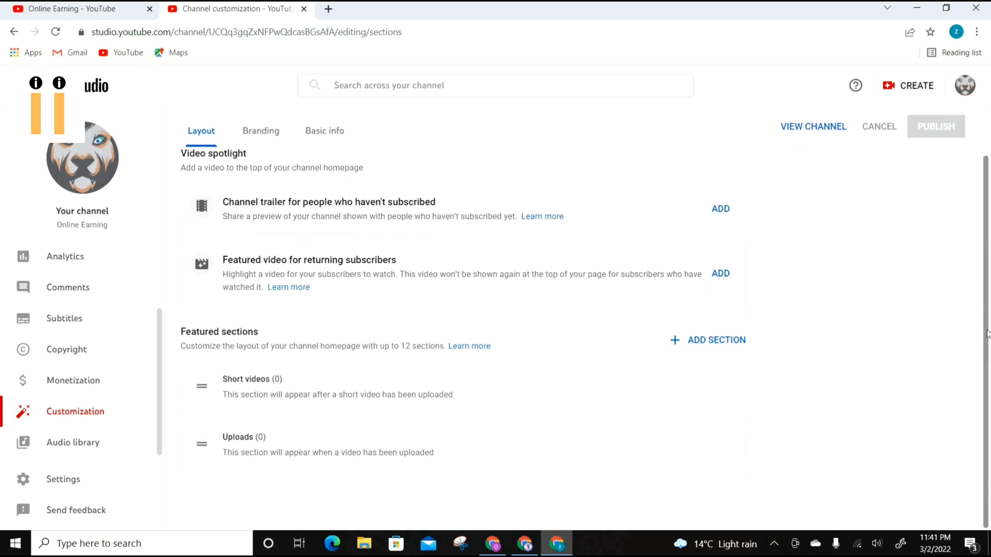
scroll(973, 196, up, 1)
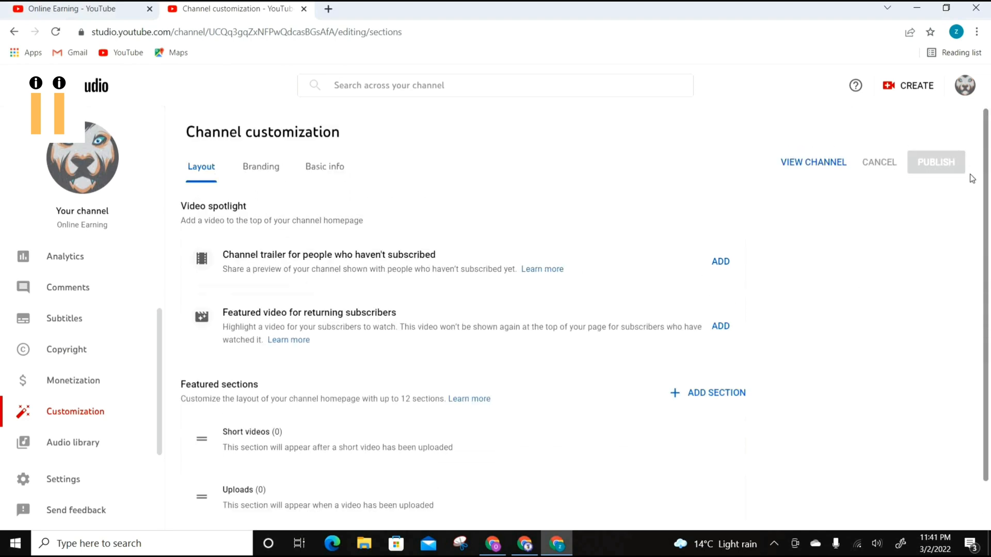
Examine the branding options for picture, banner image and video watermark, opening the banner upload file chooser and cancelling it.
click(266, 169)
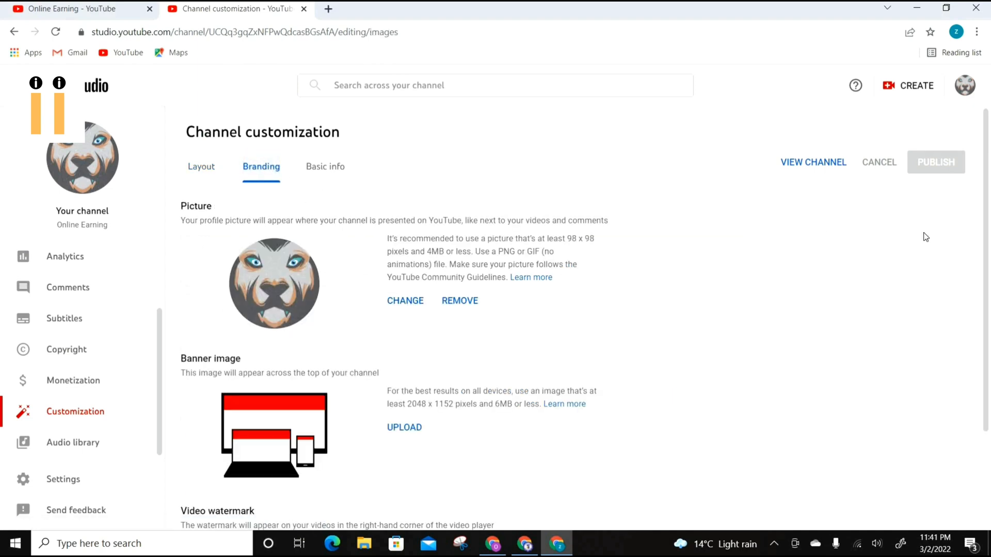
drag(987, 251, 988, 367)
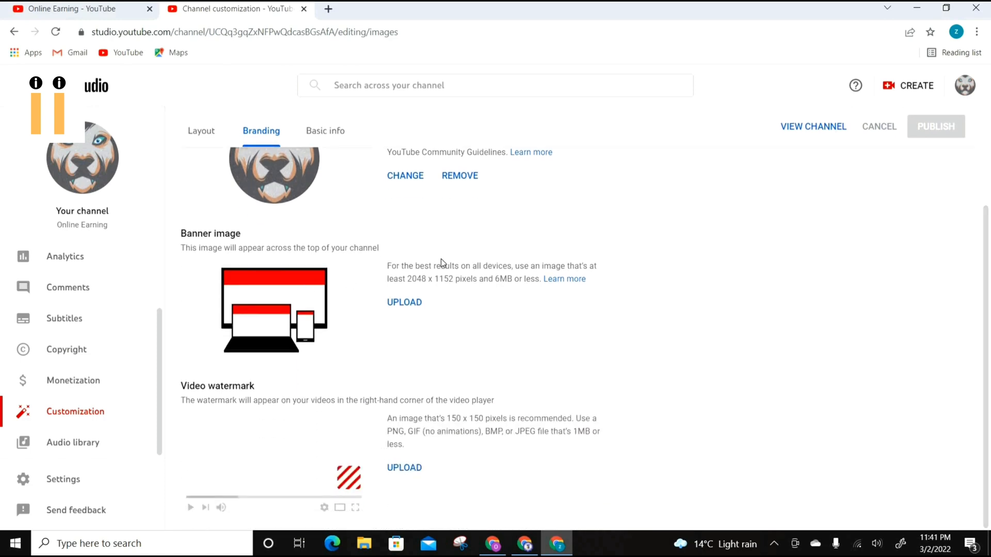
click(400, 304)
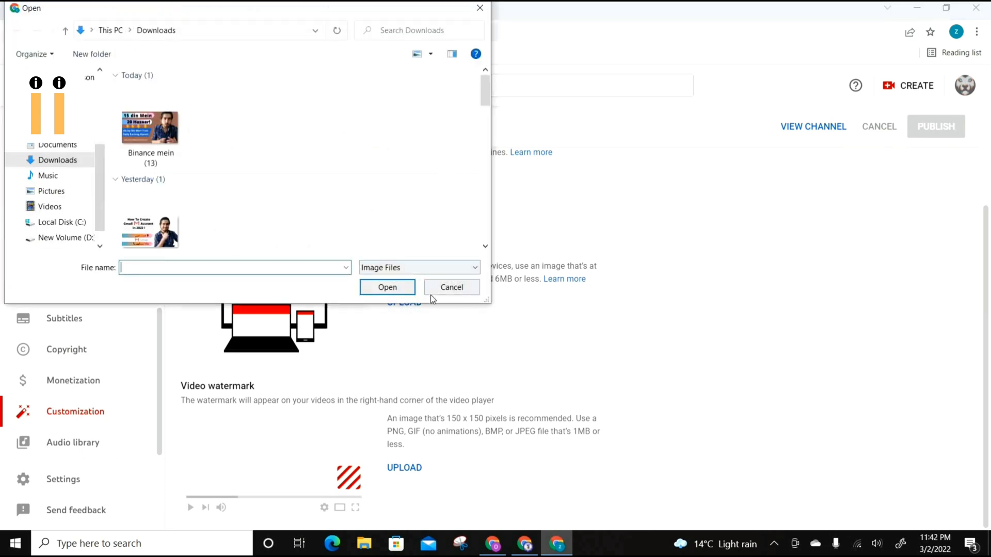
click(441, 281)
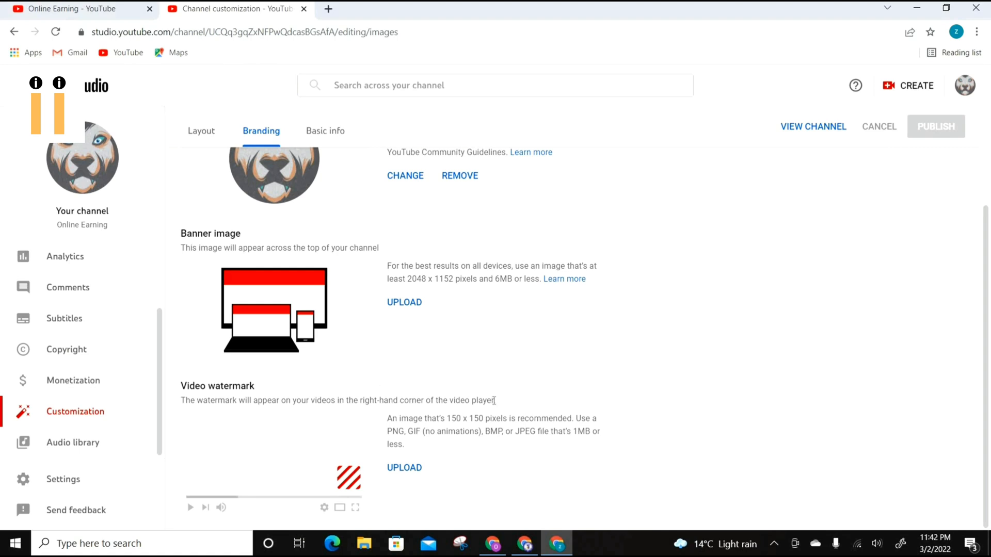
scroll(988, 319, up, 3)
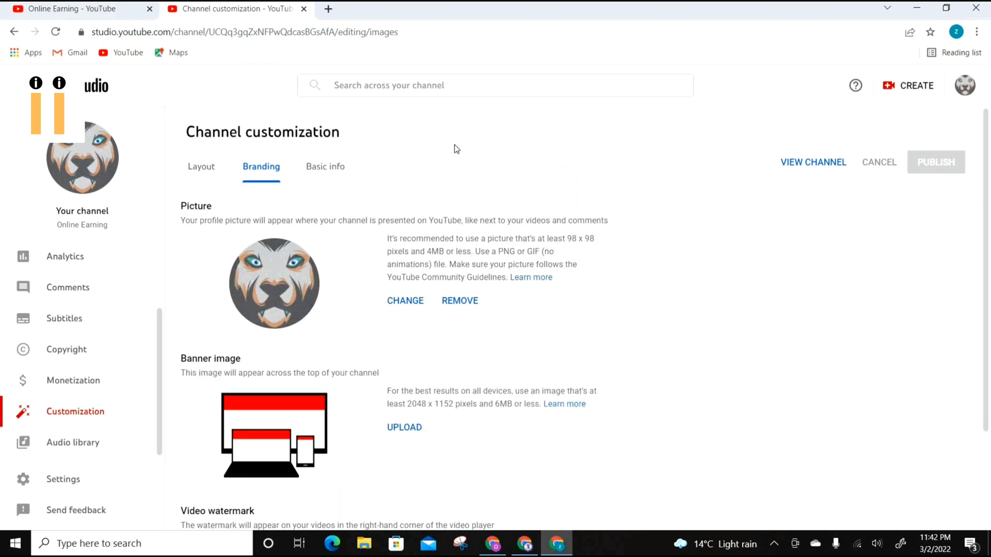
Set the channel description to "we are uploaded here online earning and crypto currencies related videos please subscribe for more !".
click(335, 167)
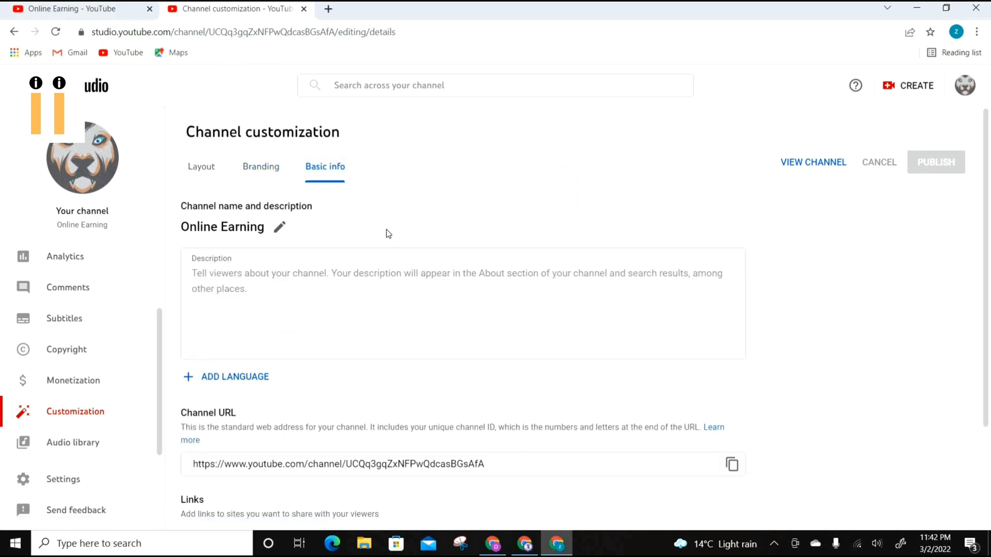
click(253, 279)
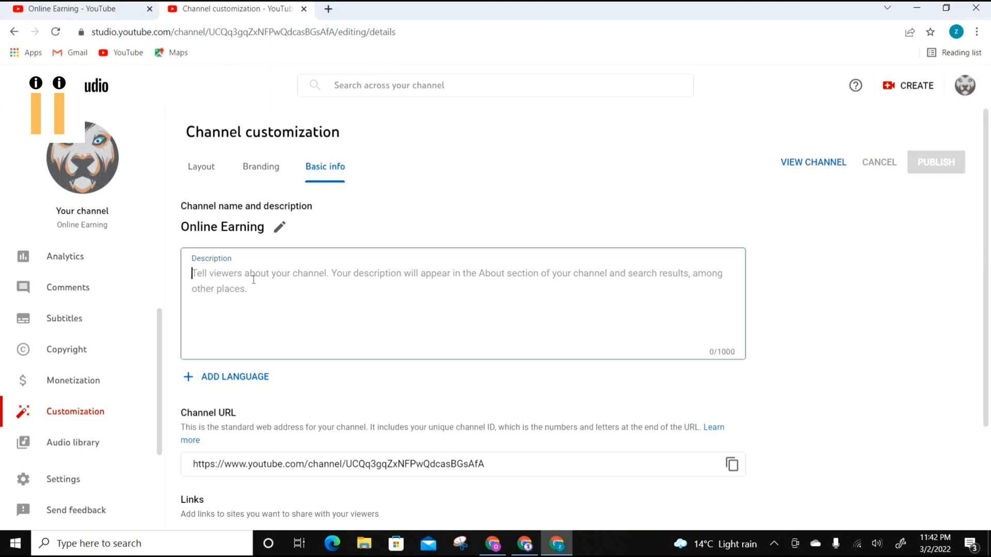
text(w)
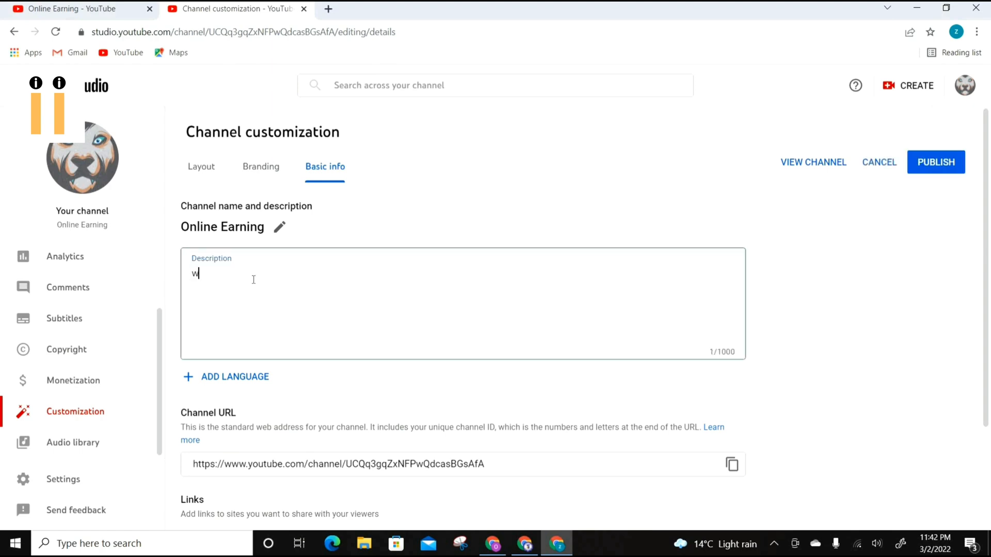
text(e are uploaded here online earn)
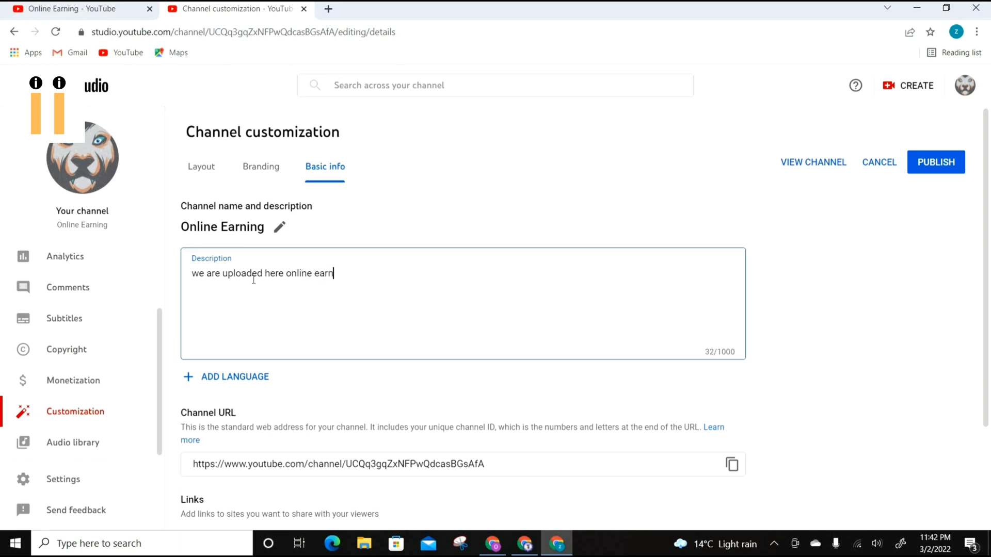
text(d)
text(ng and crypto currencies)
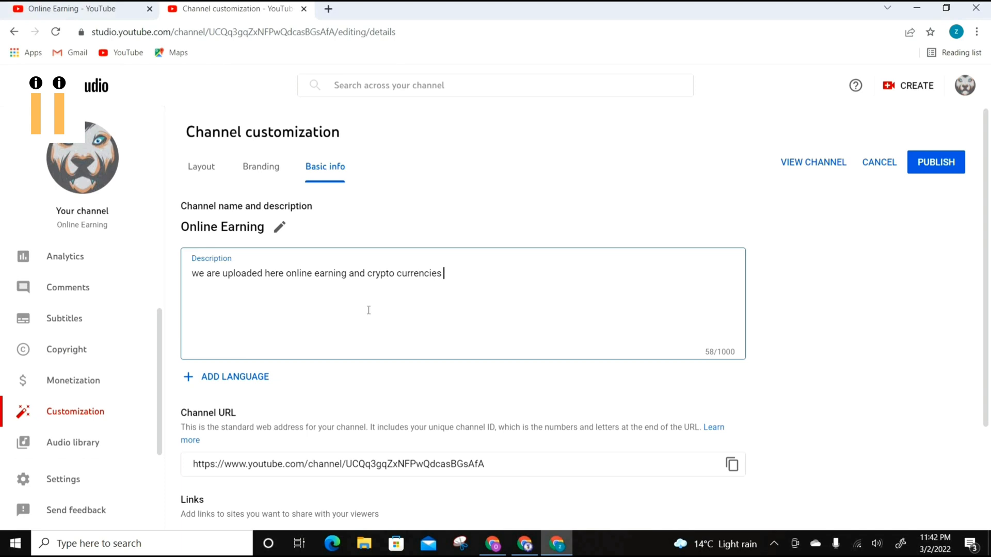
text( related videosand)
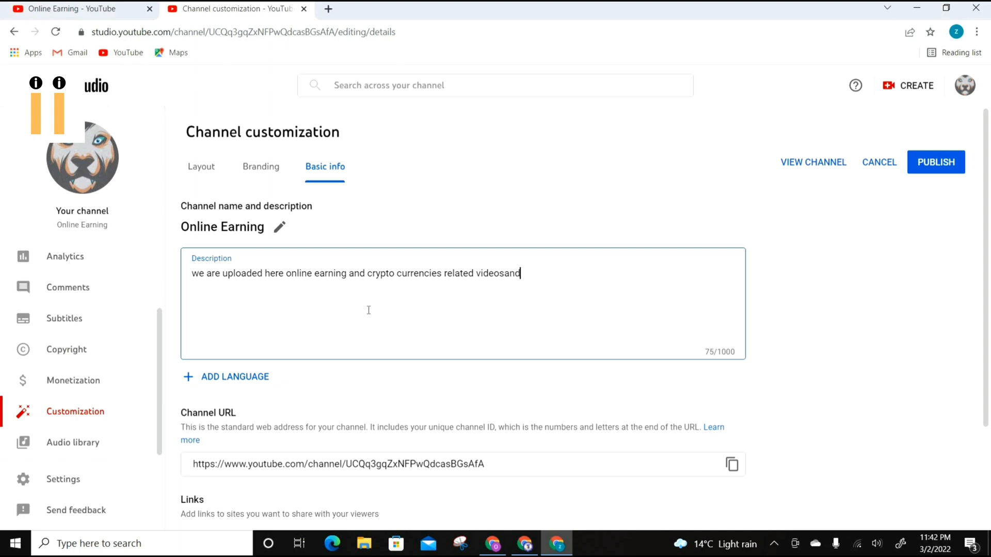
key(BackSpace)
key(BackSpace)
text(please subscribe for )
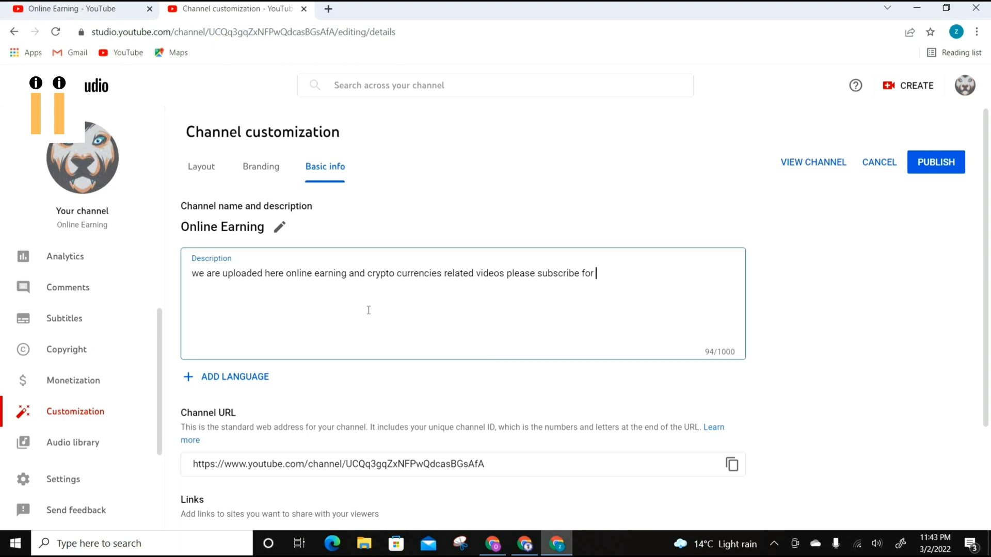
text(more !)
Review the channel URL, links and contact email fields, leaving the email blank, and publish the customization changes.
drag(989, 239, 989, 386)
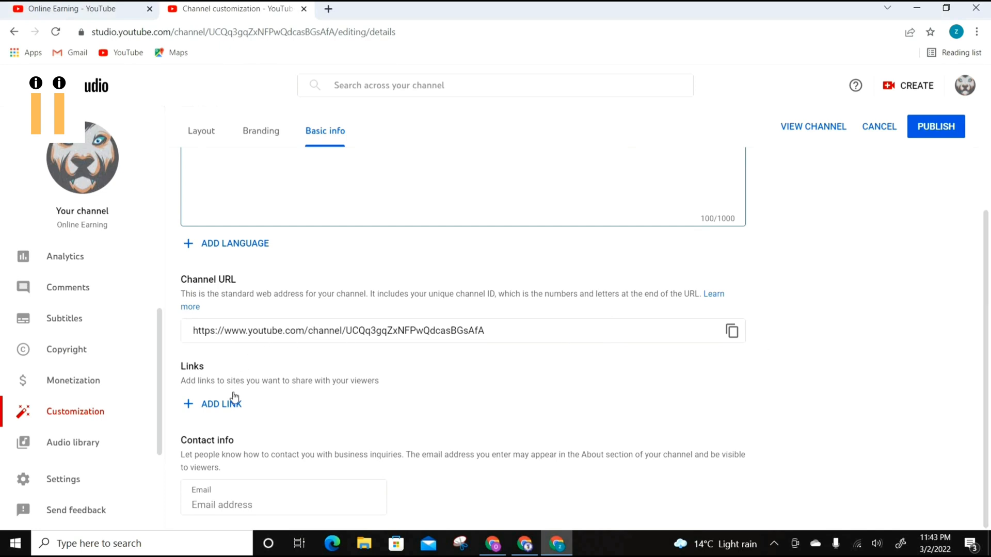
click(309, 500)
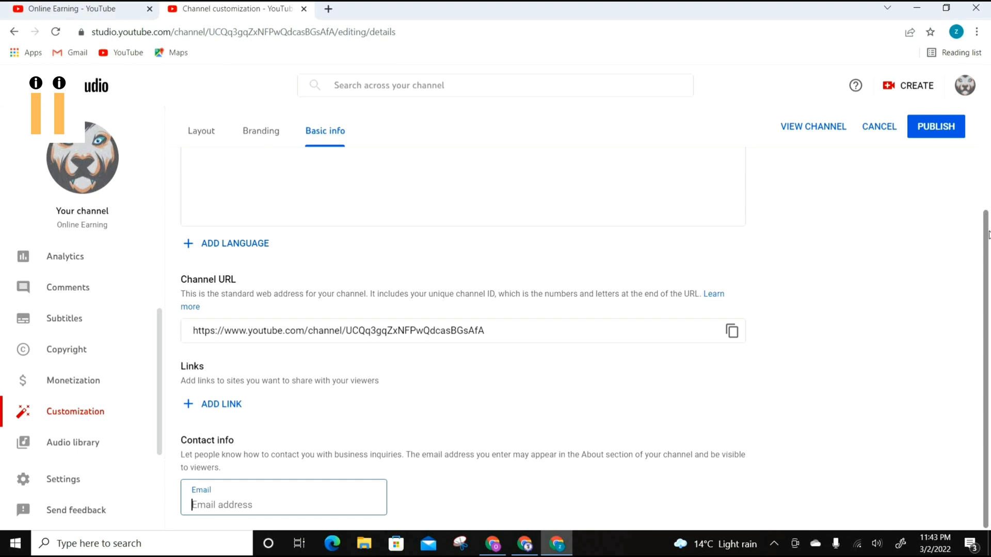
scroll(988, 234, up, 2)
click(940, 129)
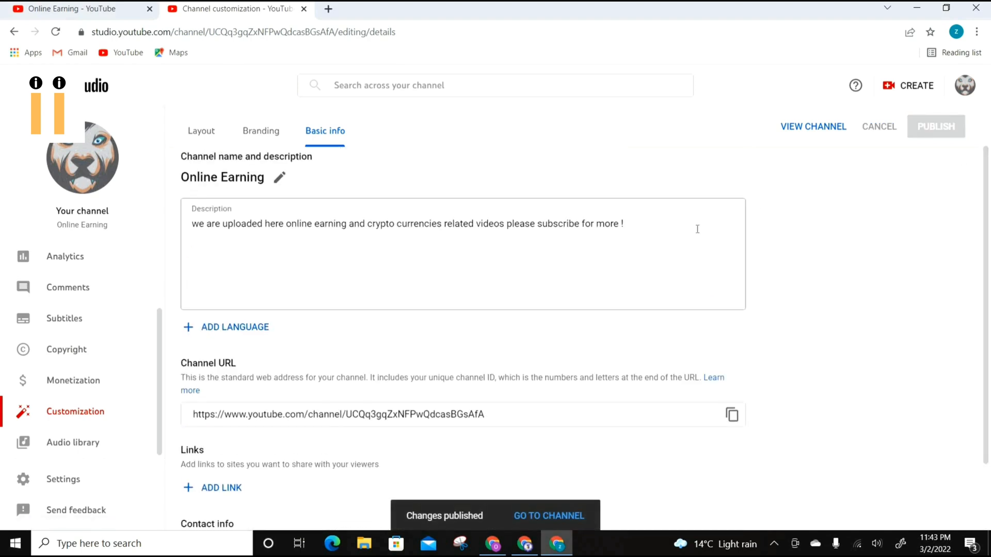
Look through the channel's monetization requirements, copyright removal requests, subtitles and comments pages.
click(93, 381)
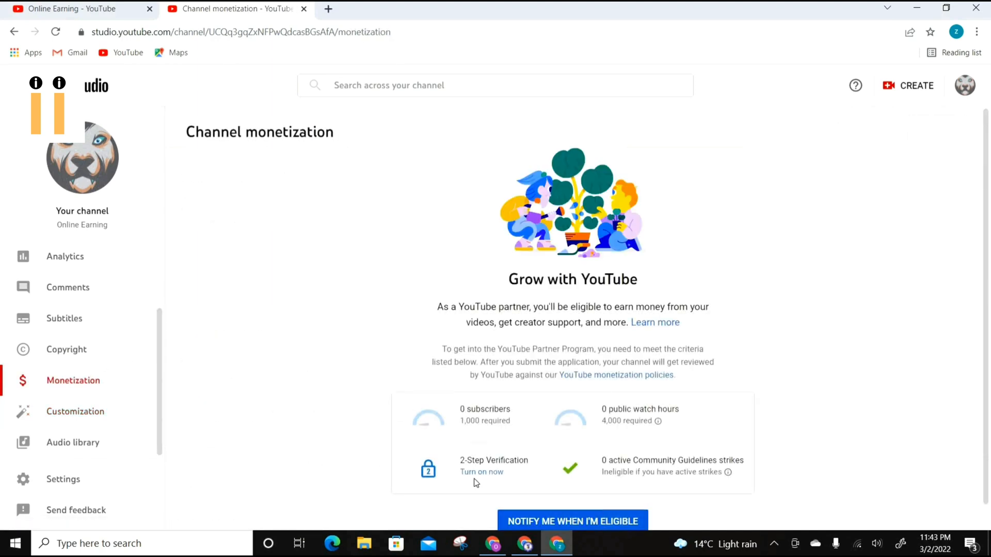
click(80, 350)
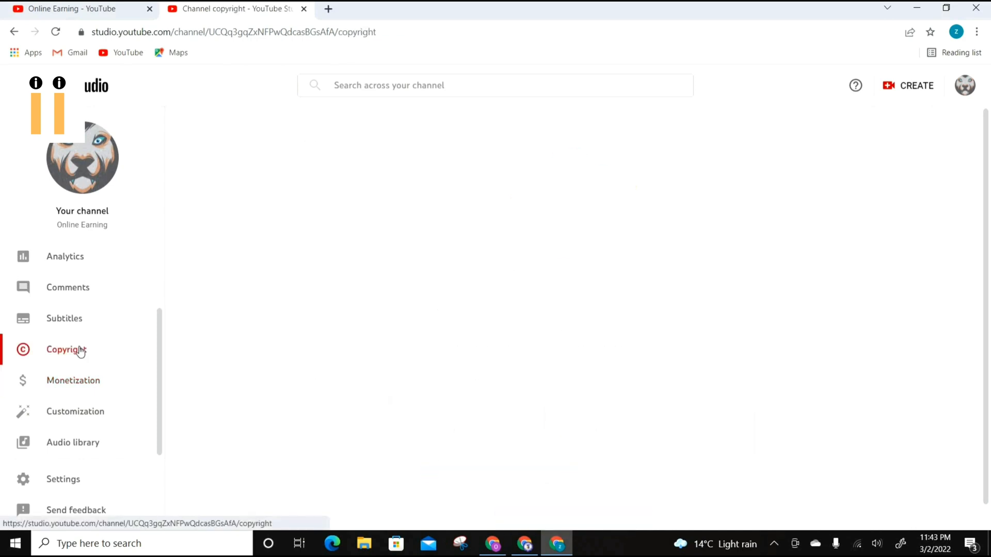
click(70, 323)
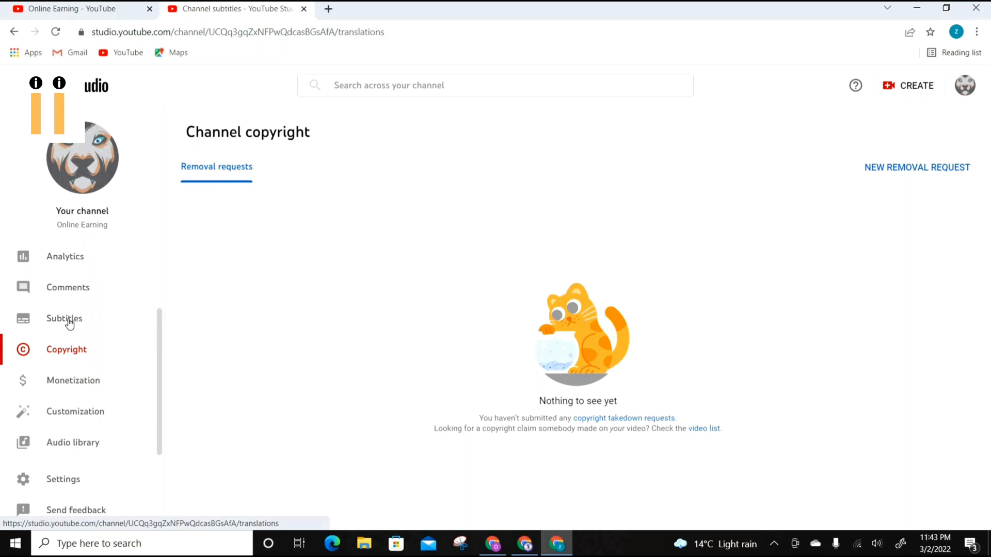
click(79, 293)
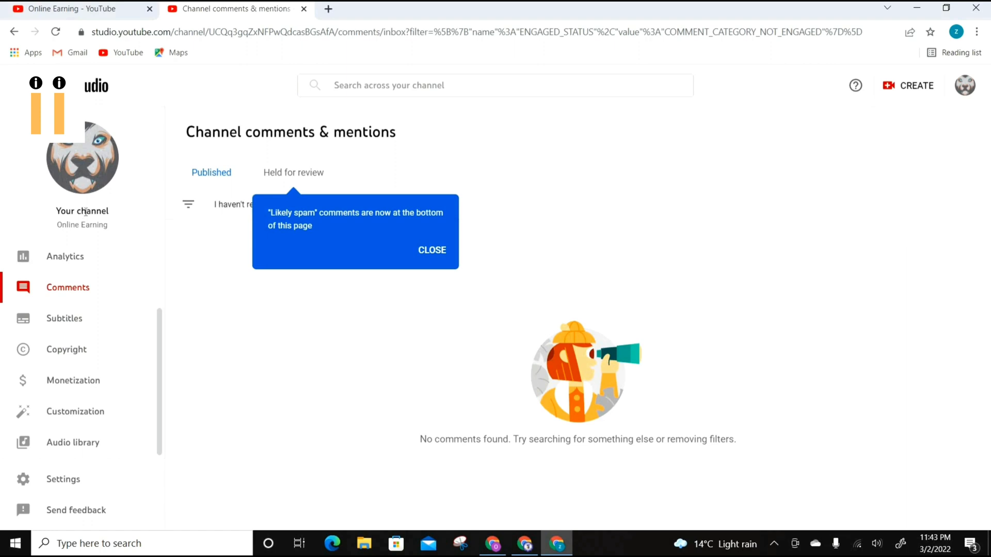
Open the video upload dialog from the creation options and close it without selecting any files.
click(899, 87)
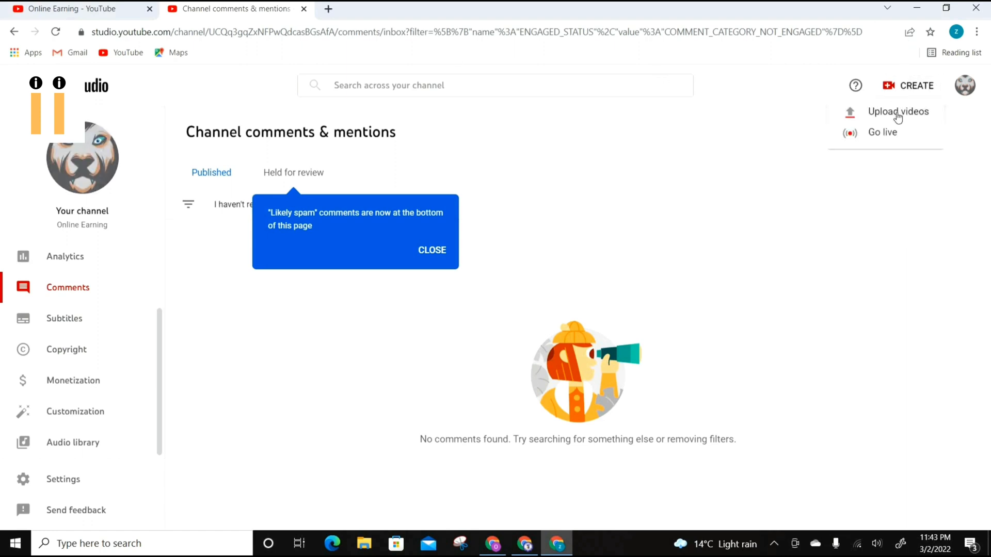
click(897, 115)
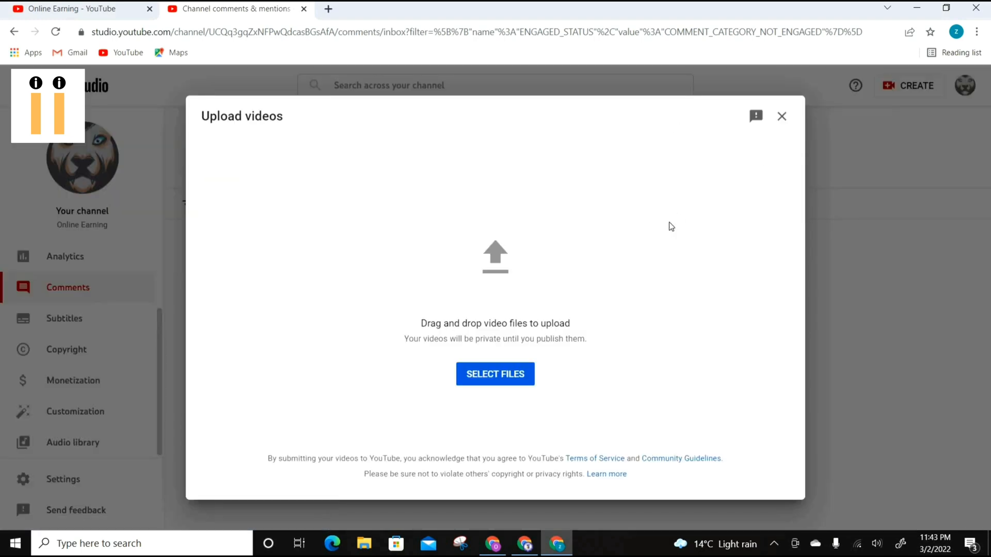
click(781, 117)
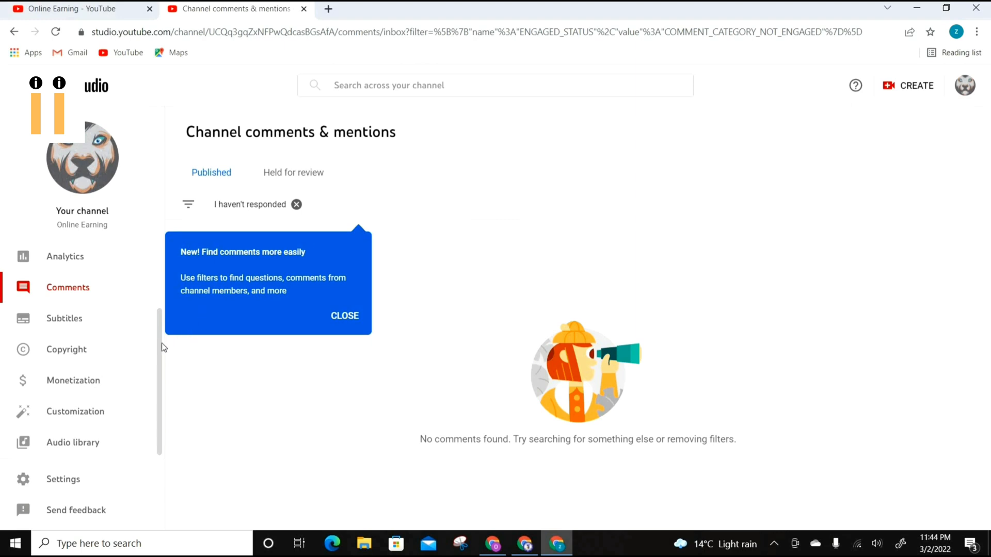
Return to the channel dashboard and review its analytics summary, Creator Insider and What's new in Studio sections.
scroll(160, 237, up, 2)
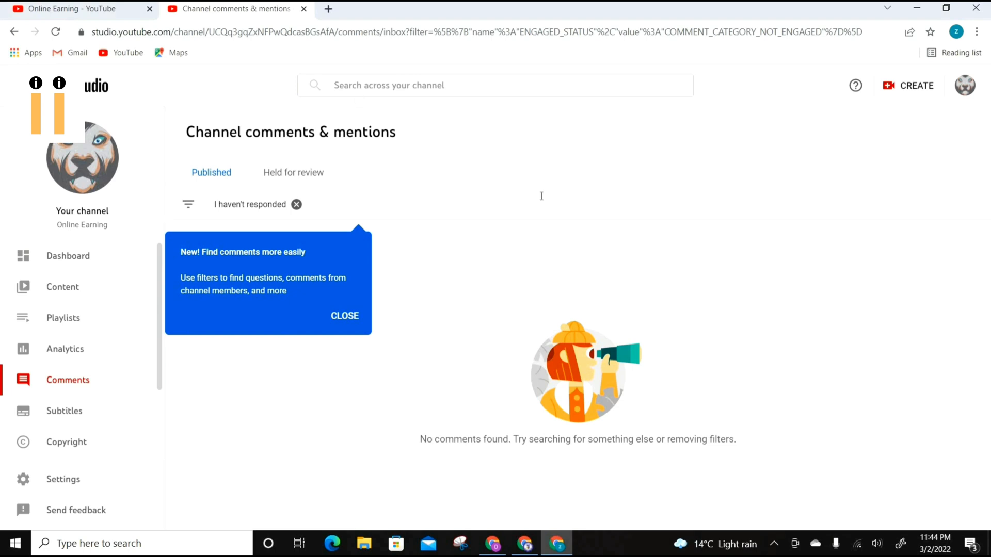
click(72, 257)
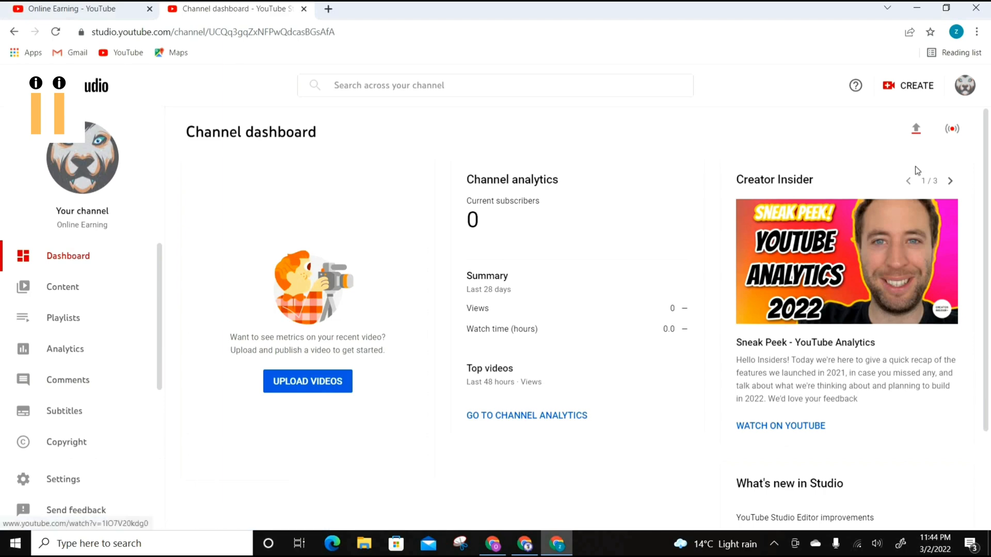
scroll(988, 148, down, 3)
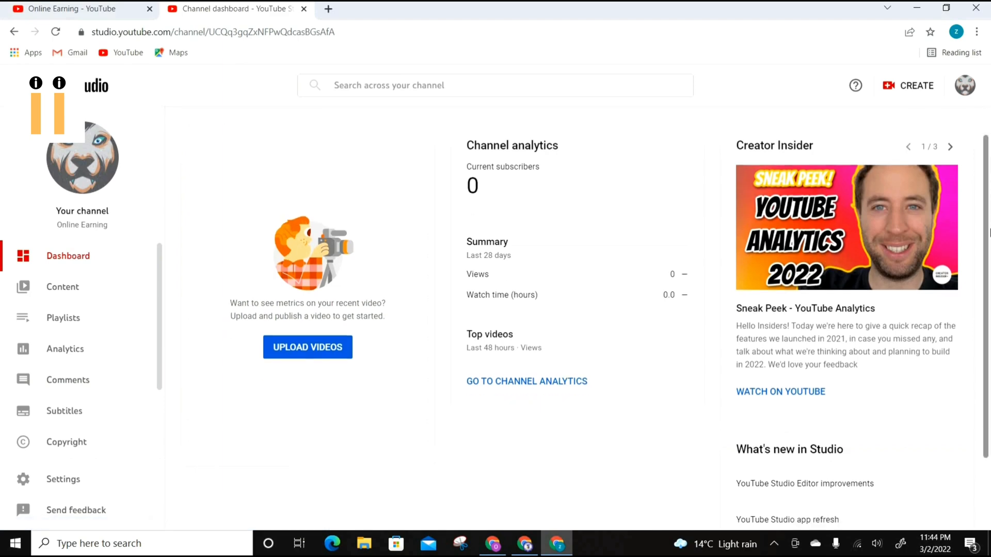
scroll(989, 148, up, 3)
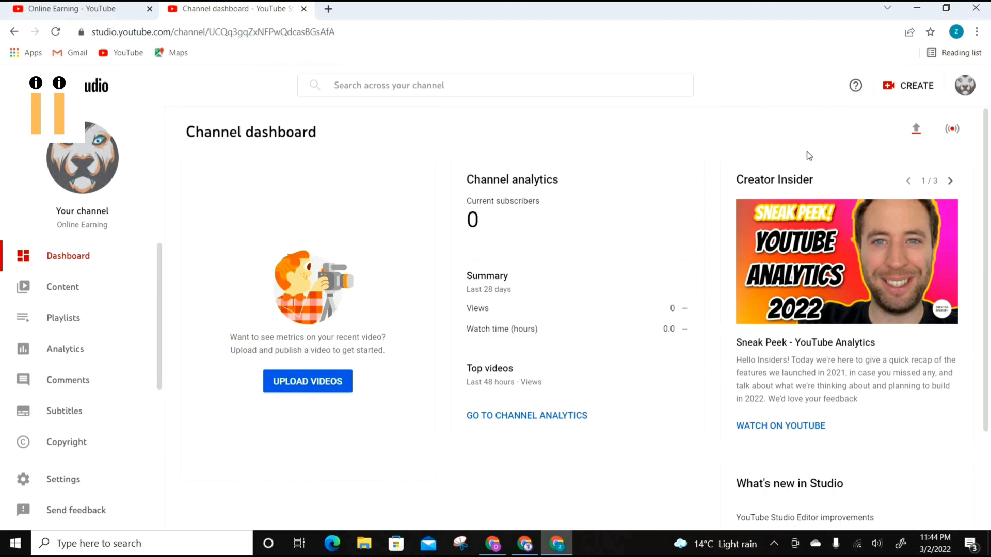